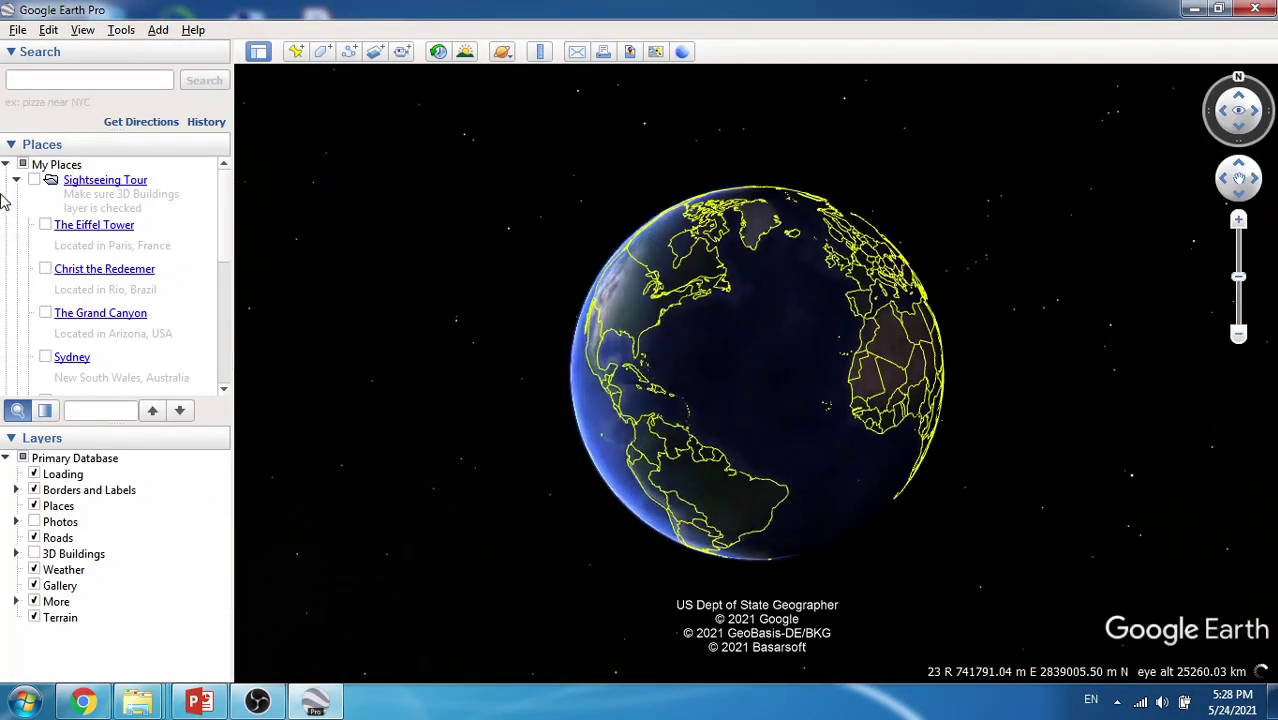
Collapse the Sightseeing Tour folder and fly to the Method 2 survey area, viewed from above with north up
{"action": "left_click", "coordinate": [15, 181]}
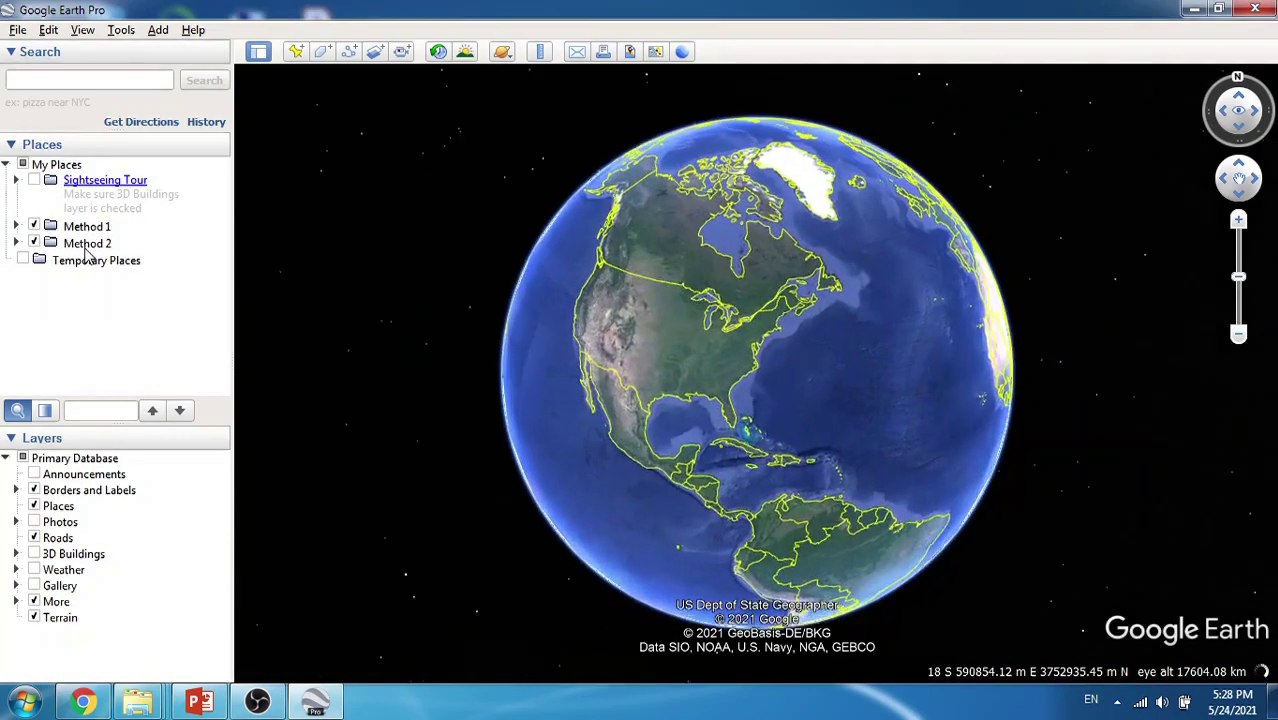
{"action": "double_click", "coordinate": [86, 248]}
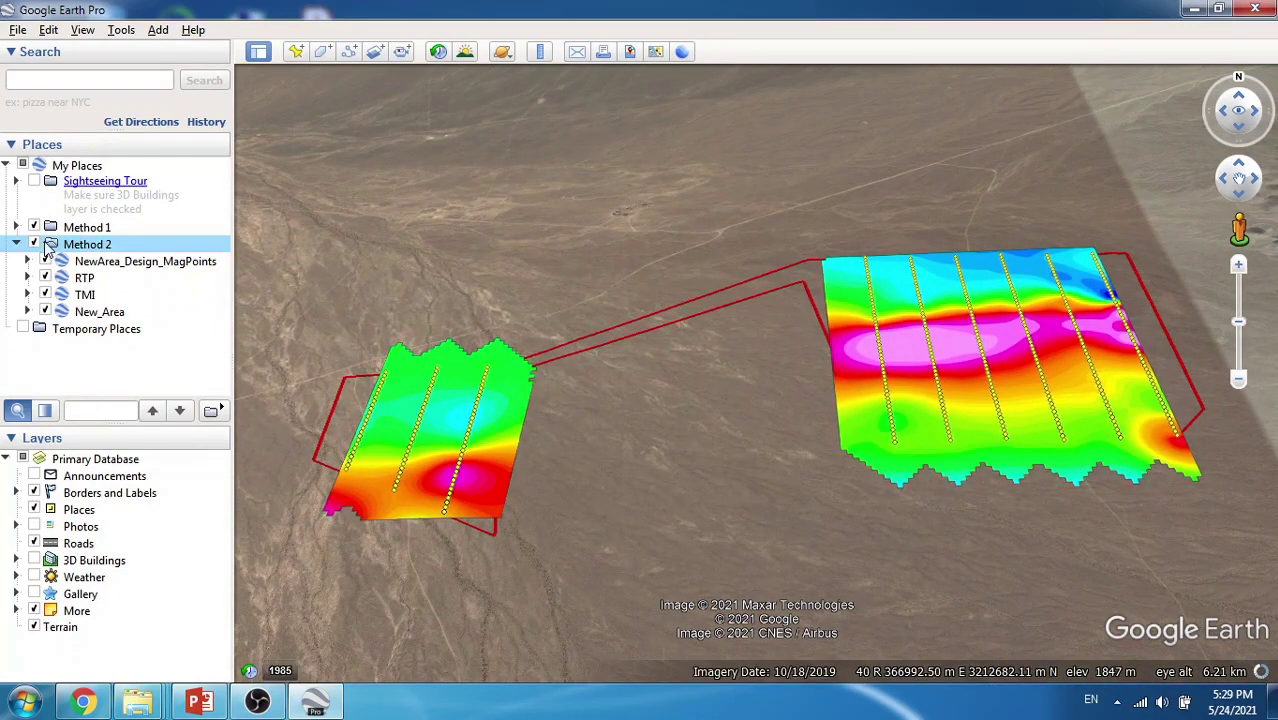
{"action": "middle_click_drag", "start_coordinate": [947, 509], "coordinate": [941, 137]}
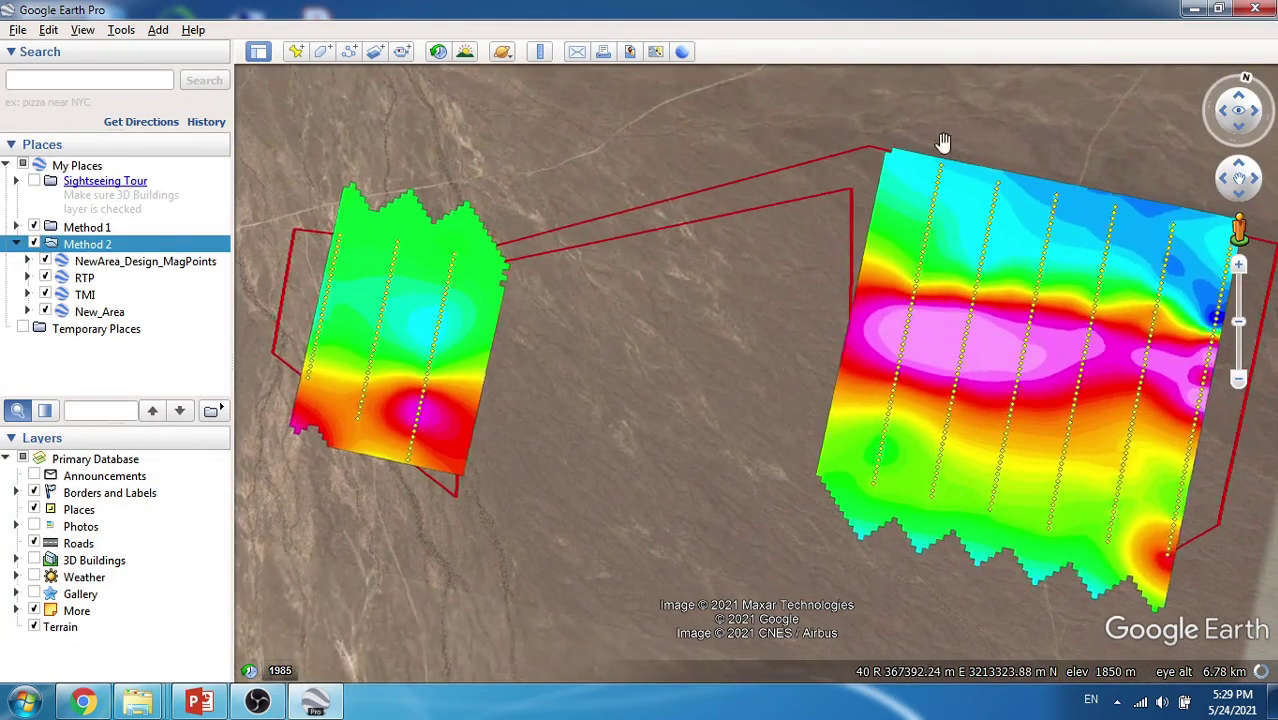
{"action": "left_click", "coordinate": [1244, 78]}
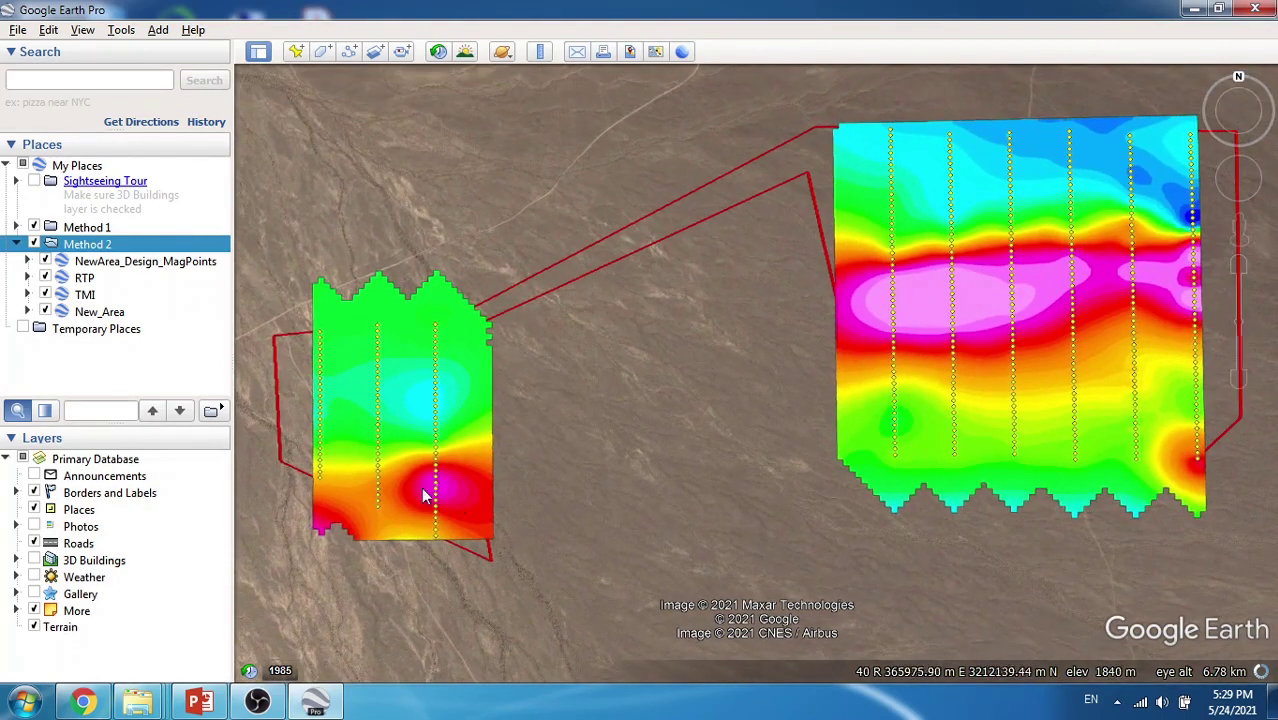
Hide the RTP overlay and toggle the TMI overlay to compare it with the survey lines, leaving both hidden
{"action": "left_click", "coordinate": [44, 277]}
{"action": "left_click", "coordinate": [44, 294]}
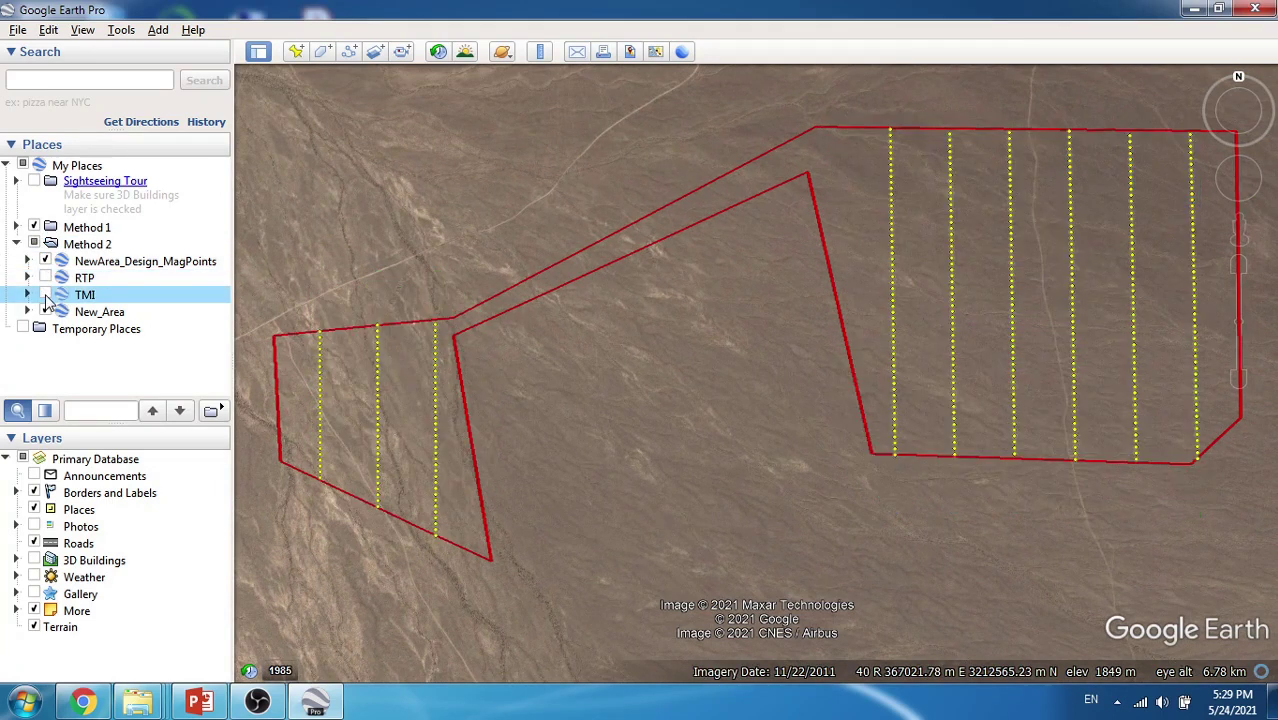
{"action": "left_click", "coordinate": [44, 294]}
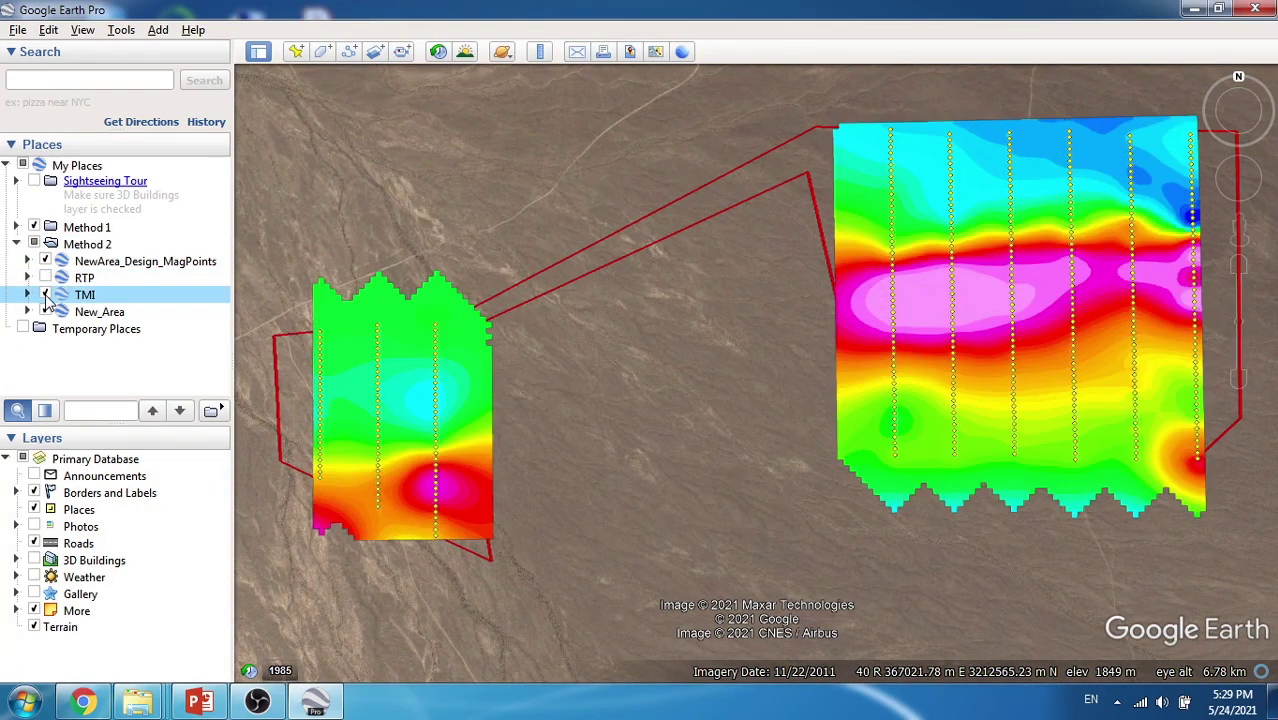
{"action": "left_click", "coordinate": [45, 293]}
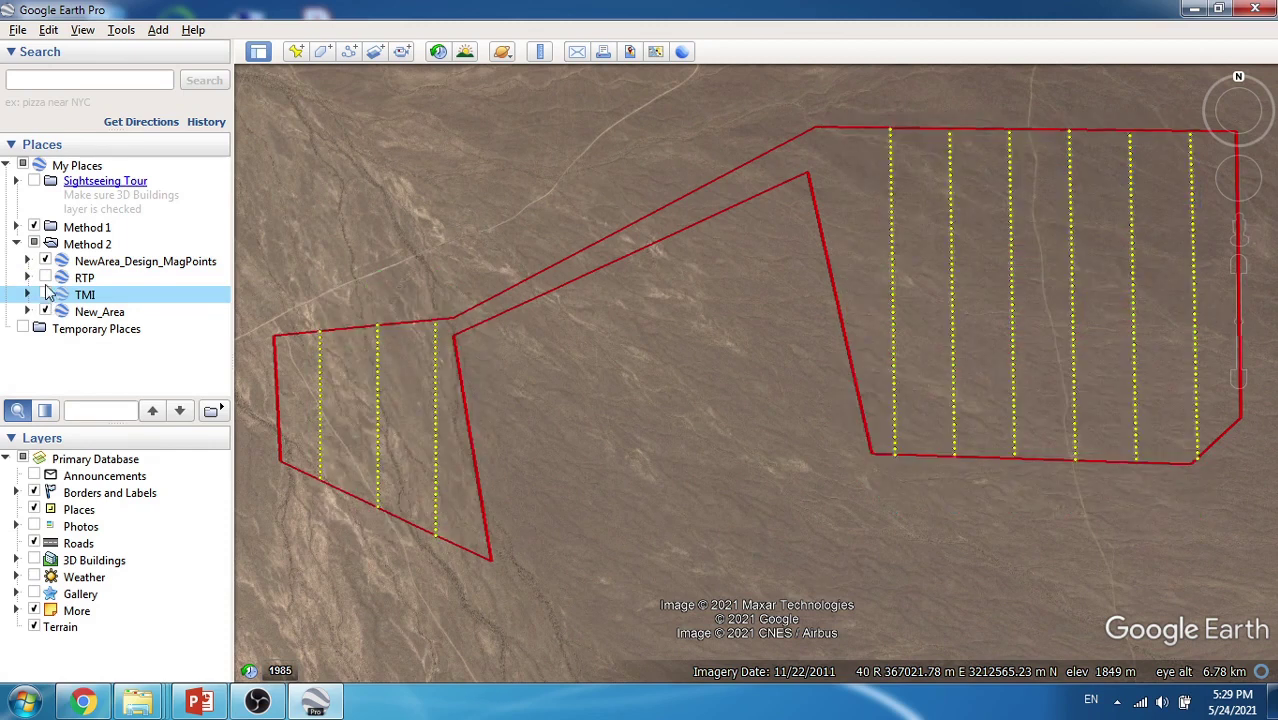
Show the RTP overlay briefly, hide it again and inspect the bare survey lines within the New_Area boundary
{"action": "left_click", "coordinate": [44, 268]}
{"action": "left_click", "coordinate": [44, 277]}
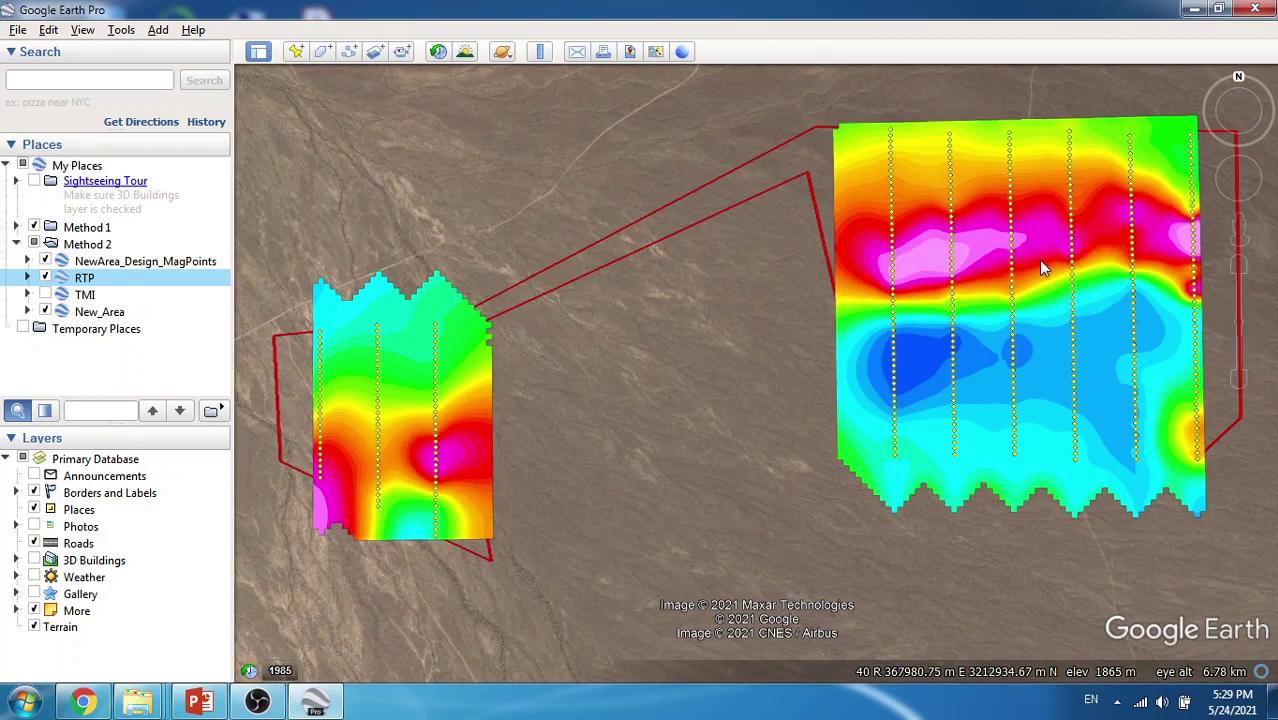
{"action": "left_click", "coordinate": [44, 278]}
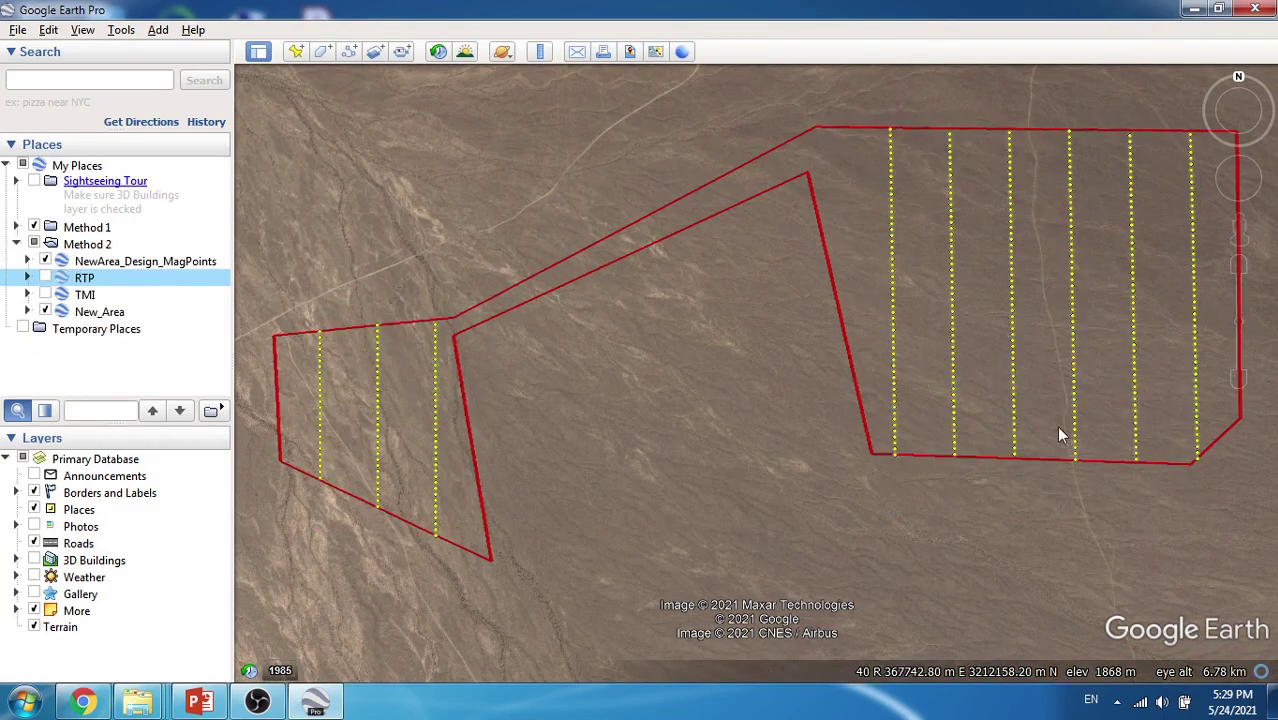
{"action": "left_click_drag", "start_coordinate": [1061, 435], "coordinate": [843, 540]}
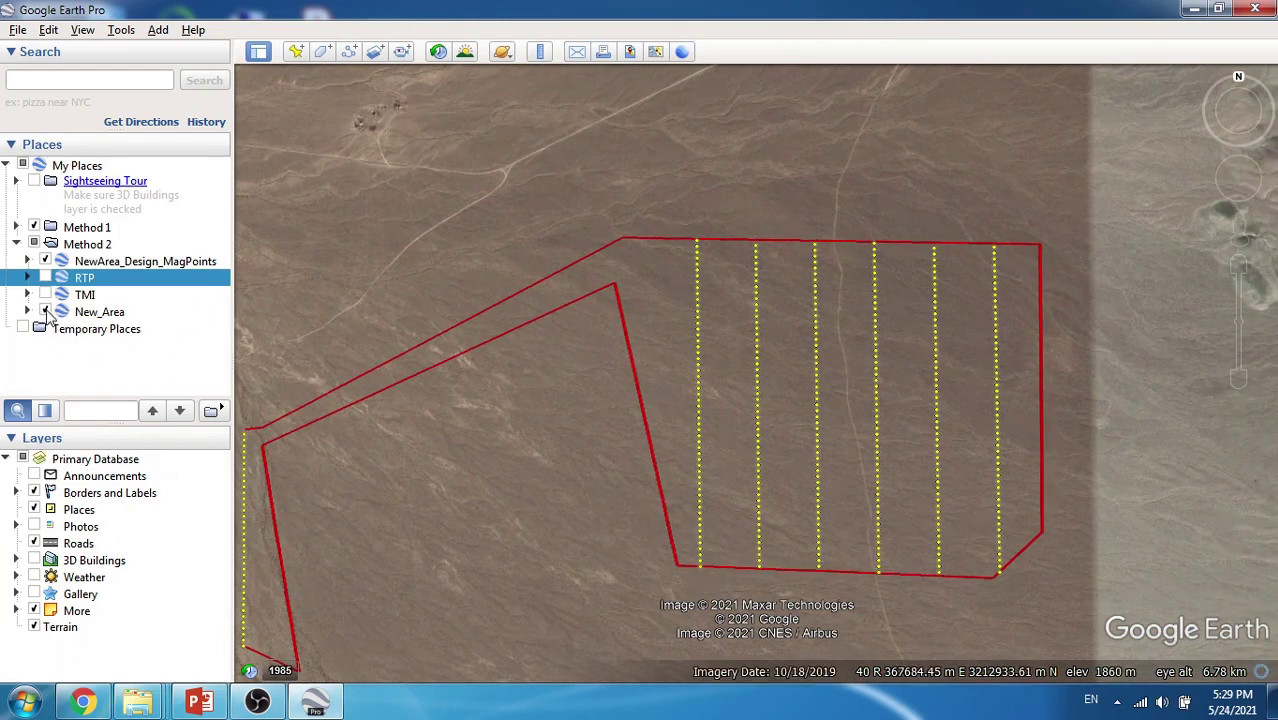
{"action": "left_click_drag", "start_coordinate": [976, 324], "coordinate": [1035, 308]}
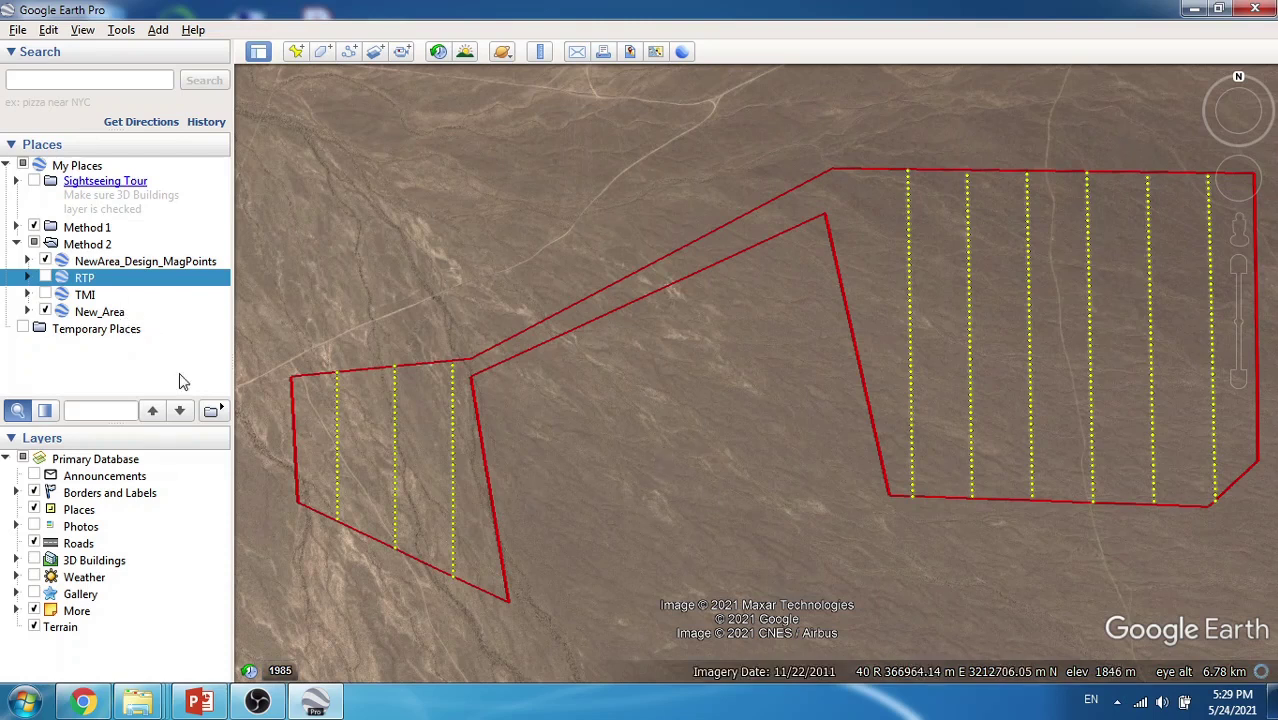
Select NewArea_Design_MagPoints, and open and close the New_Area polygon's information balloon
{"action": "left_click", "coordinate": [108, 266]}
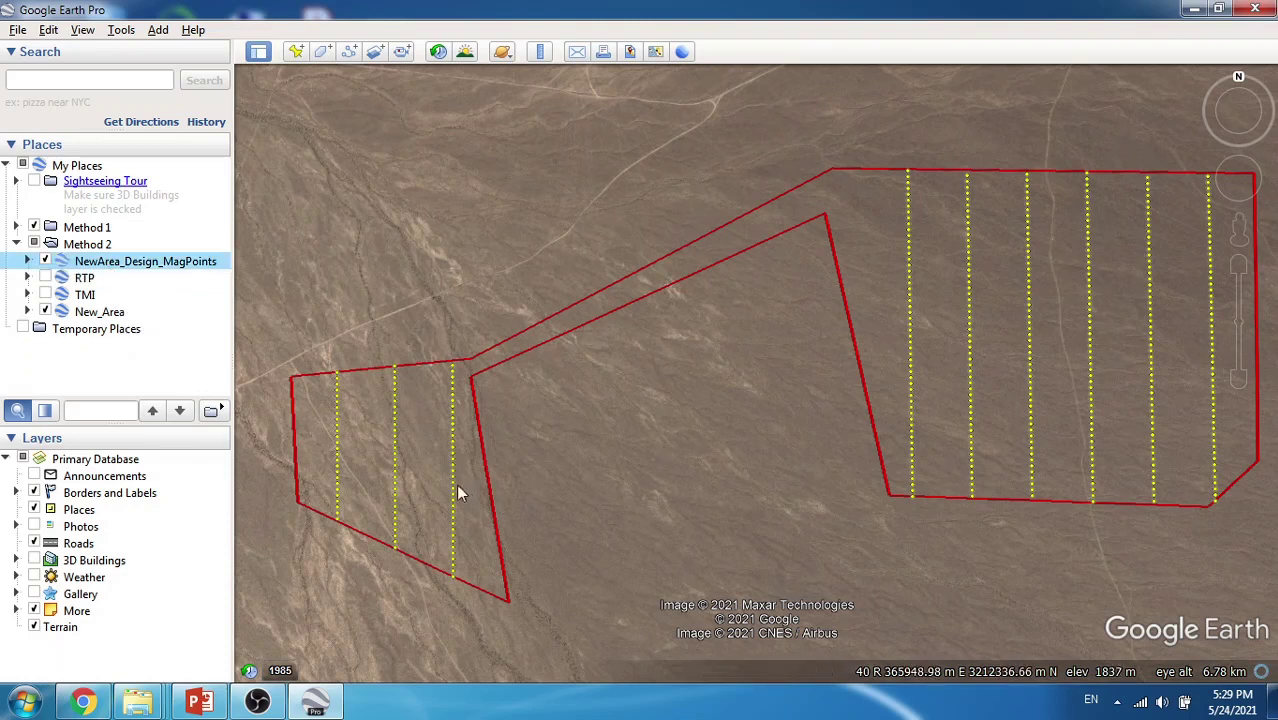
{"action": "left_click", "coordinate": [1003, 318]}
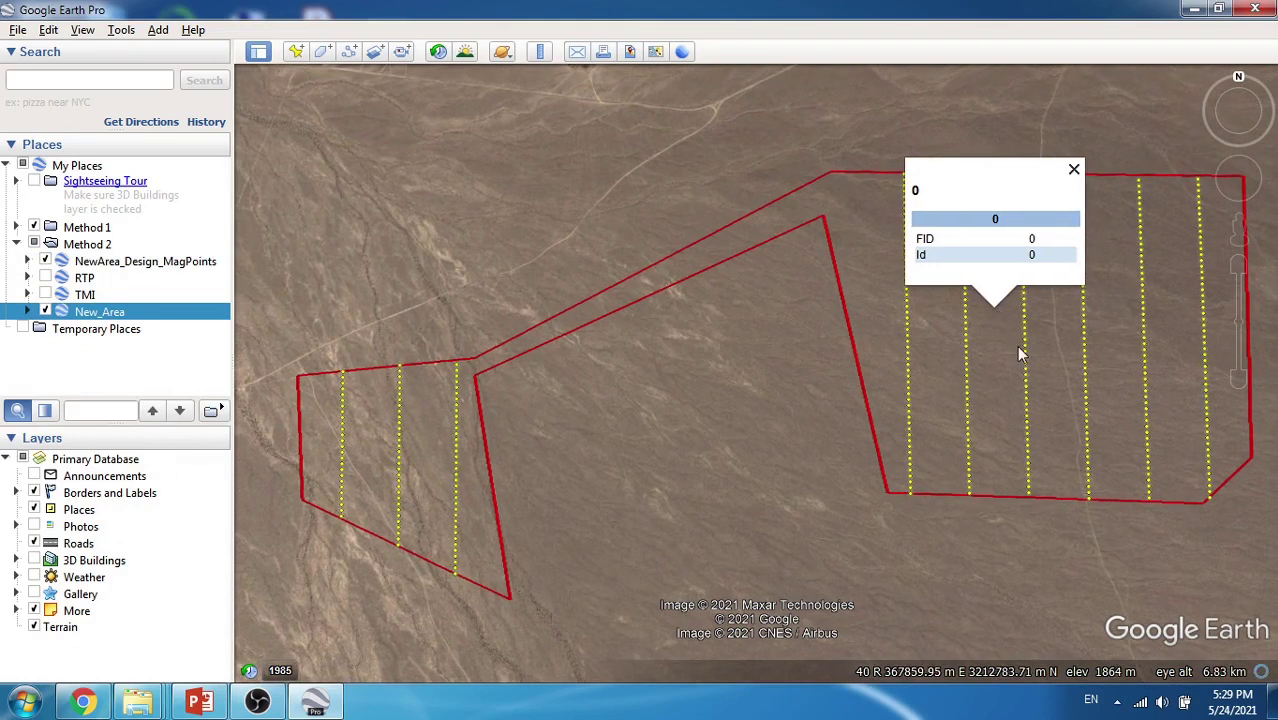
{"action": "left_click", "coordinate": [1075, 172]}
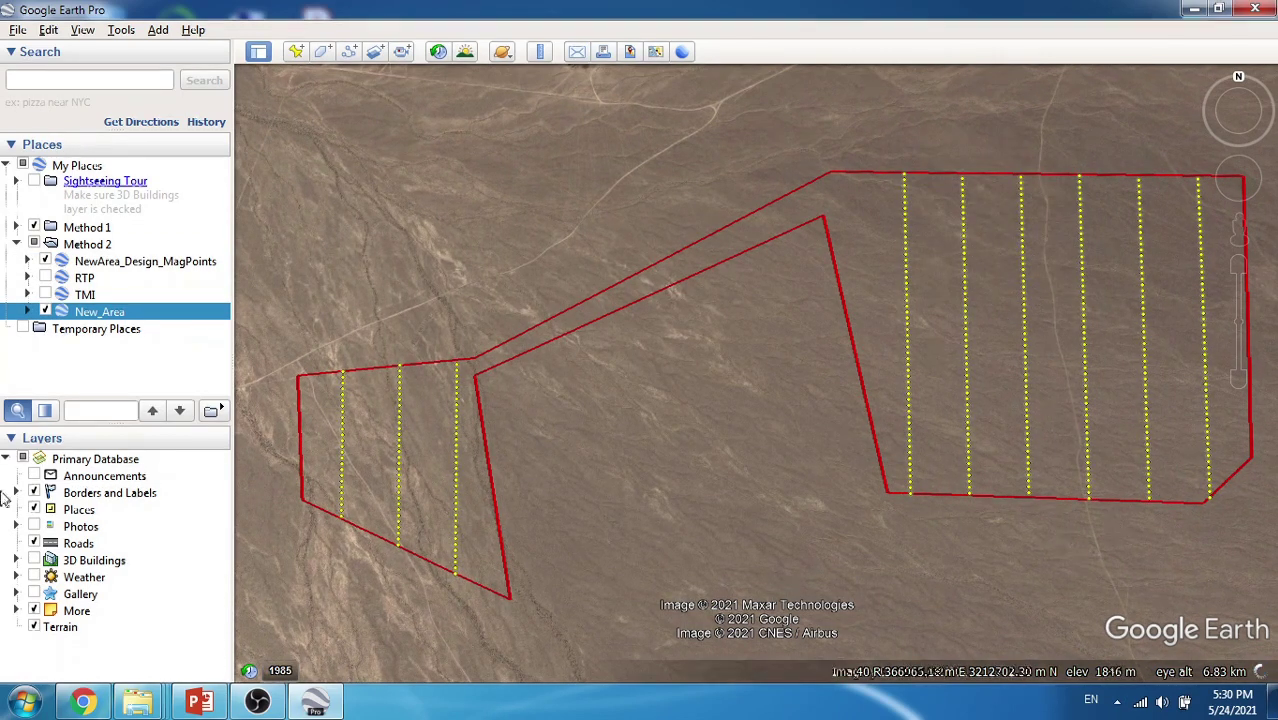
Display the RTP overlay beneath the survey points and collapse the Method 2 folder
{"action": "left_click", "coordinate": [16, 245]}
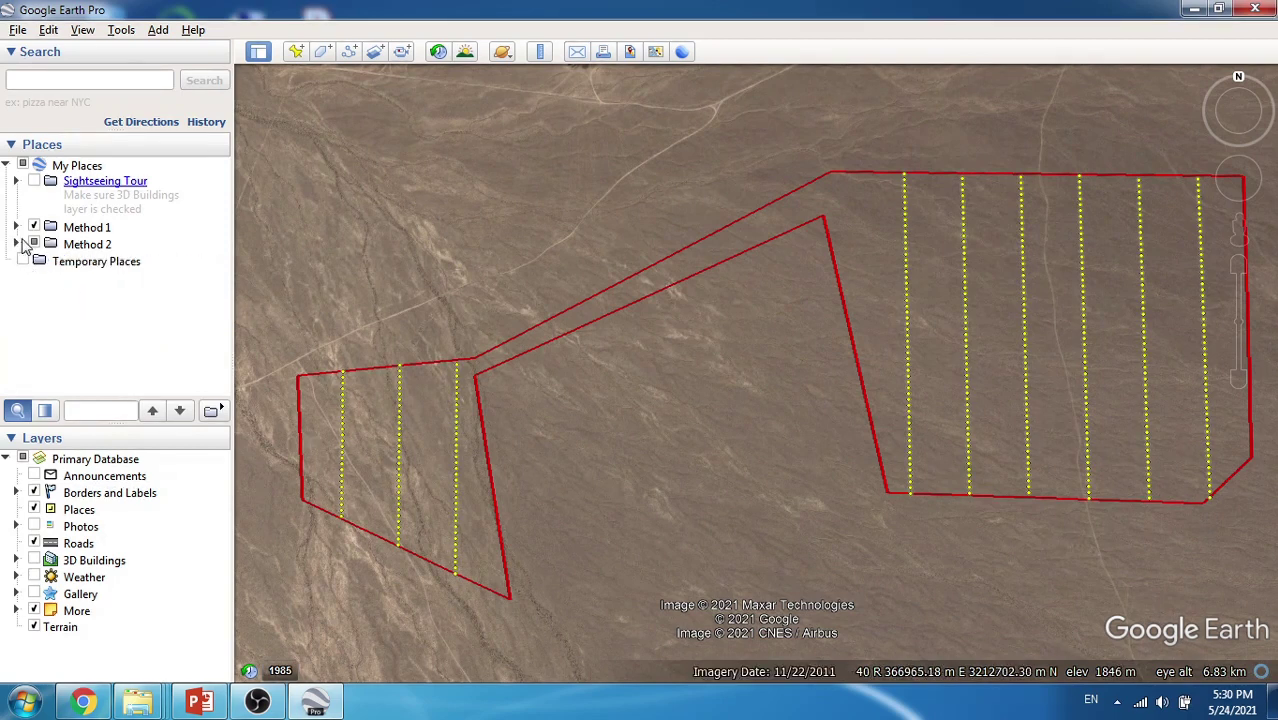
{"action": "left_click", "coordinate": [16, 245]}
{"action": "left_click", "coordinate": [45, 278]}
{"action": "left_click_drag", "start_coordinate": [1018, 450], "coordinate": [870, 491]}
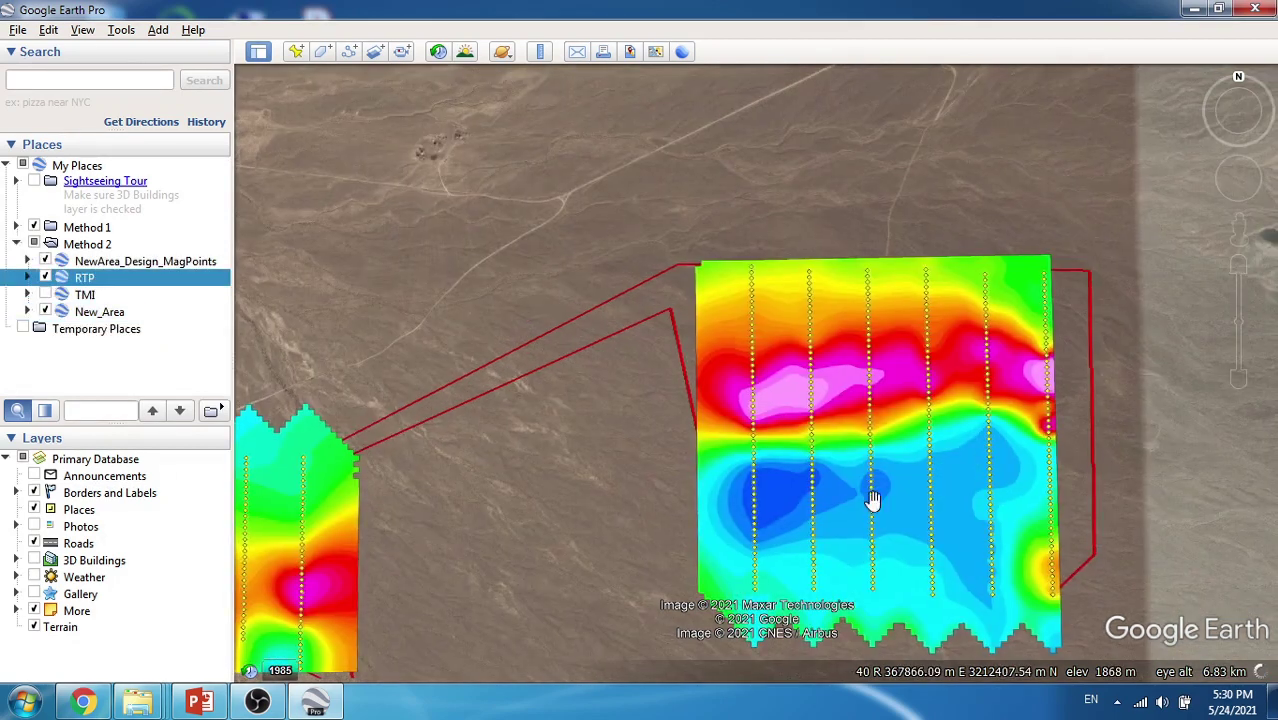
{"action": "left_click", "coordinate": [879, 458]}
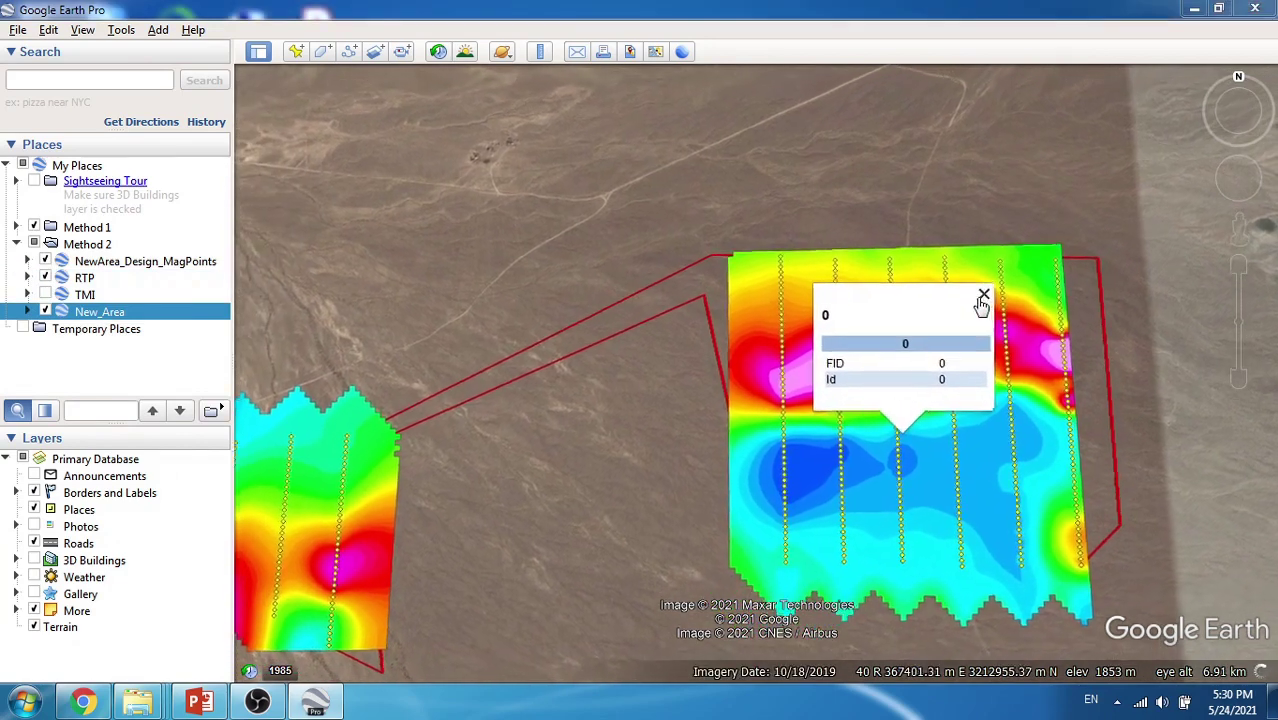
{"action": "left_click", "coordinate": [1014, 273]}
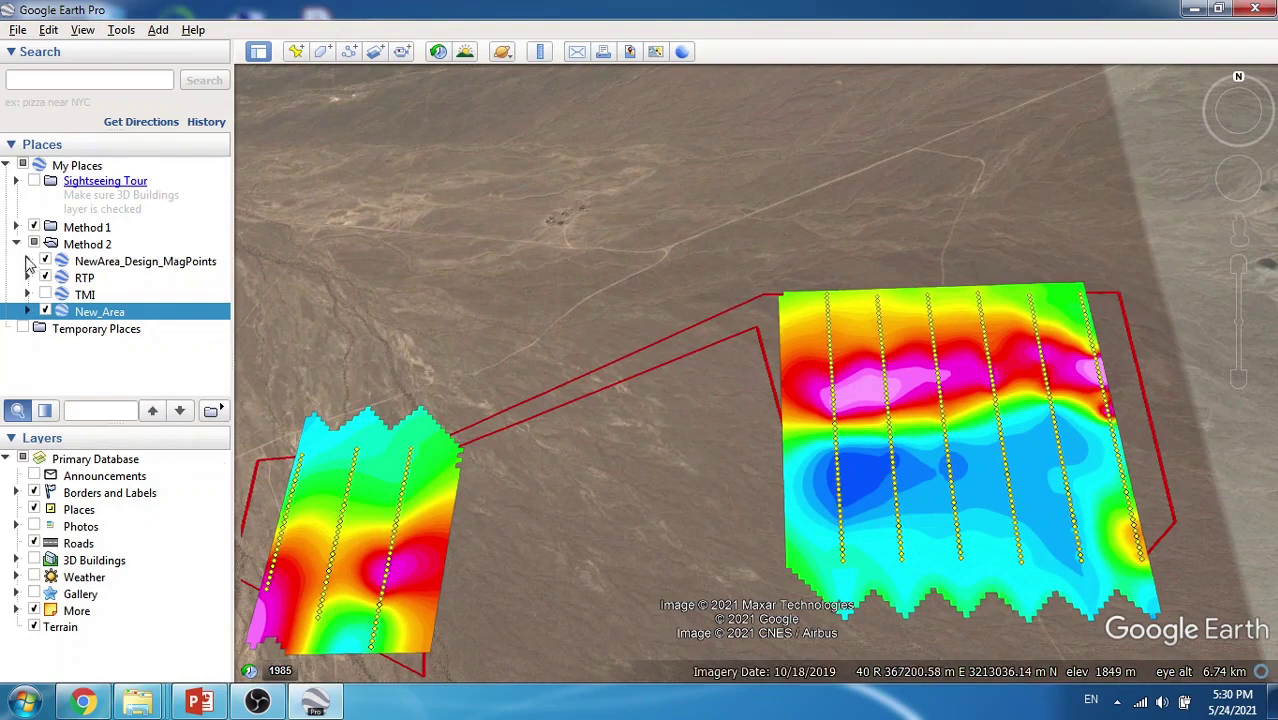
{"action": "left_click", "coordinate": [16, 244]}
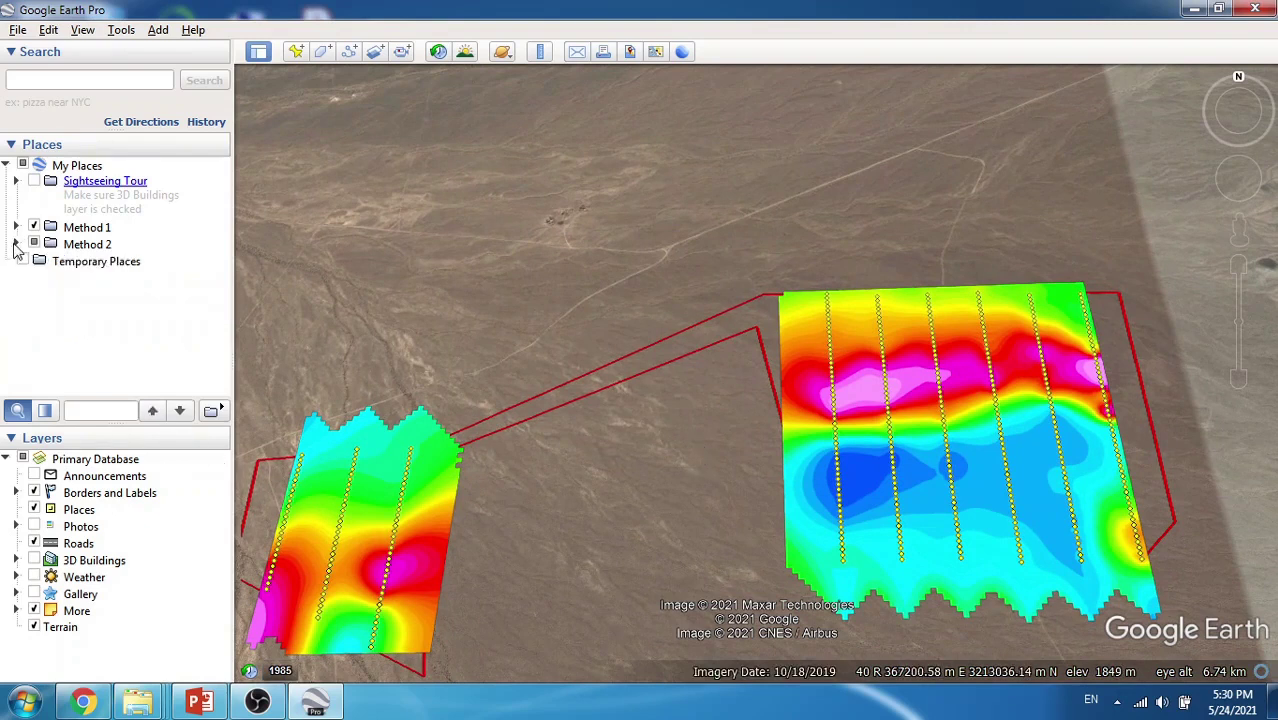
Fly to the Method 1 folder's area and hide the "Azimuth: N75 / Dip: 30-60" placemark
{"action": "double_click", "coordinate": [48, 228]}
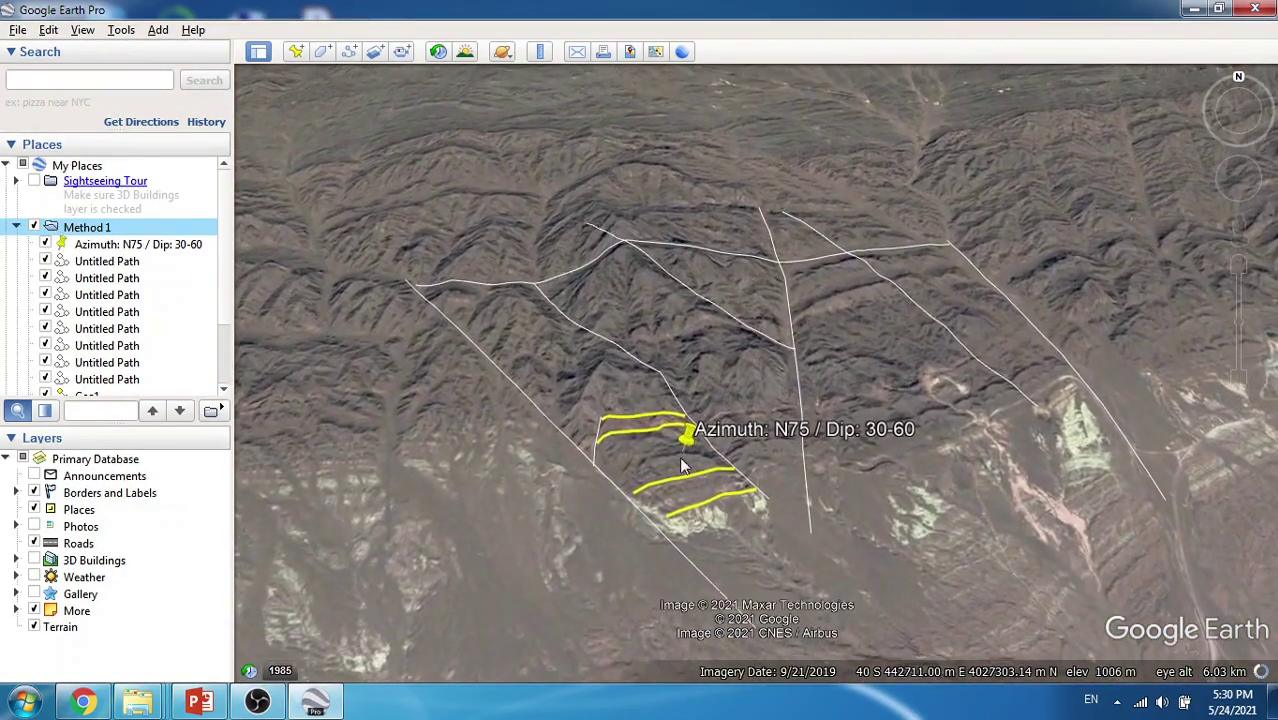
{"action": "left_click", "coordinate": [44, 244]}
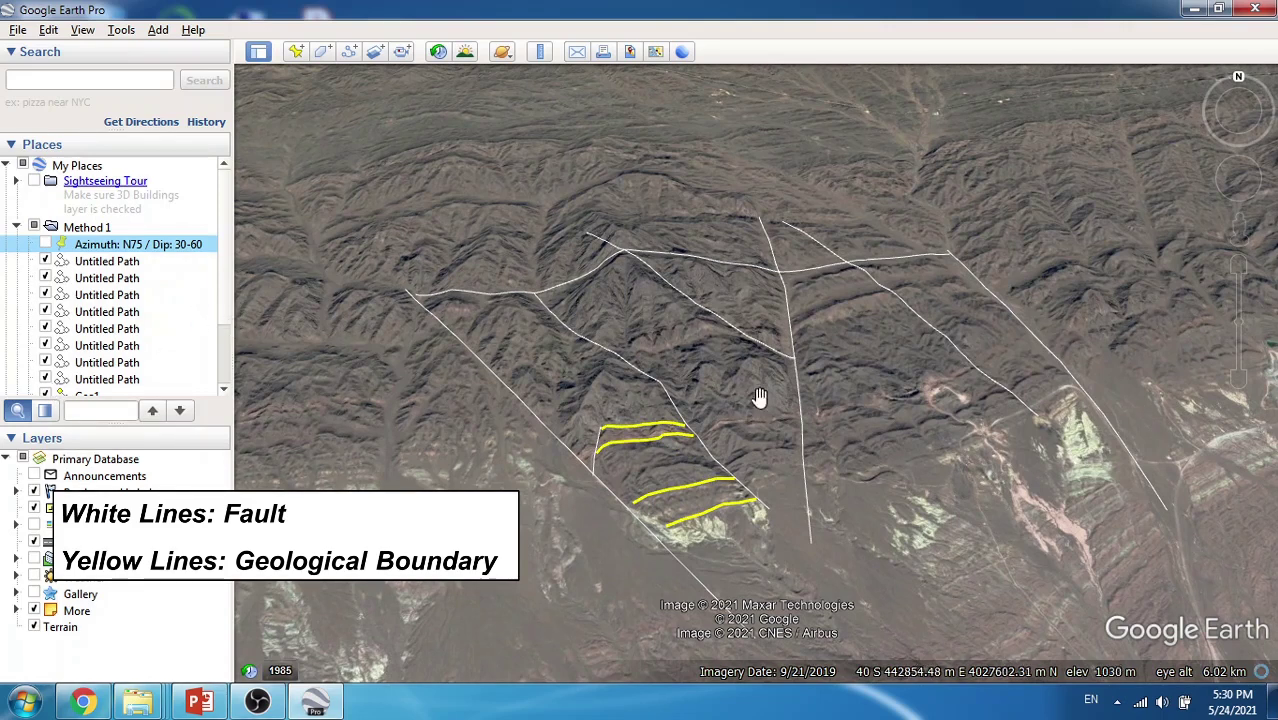
Examine the white fault lines and the yellow geological boundary lines of Method 1 from above and close up
{"action": "scroll", "coordinate": [836, 420], "scroll_direction": "down", "scroll_amount": 3}
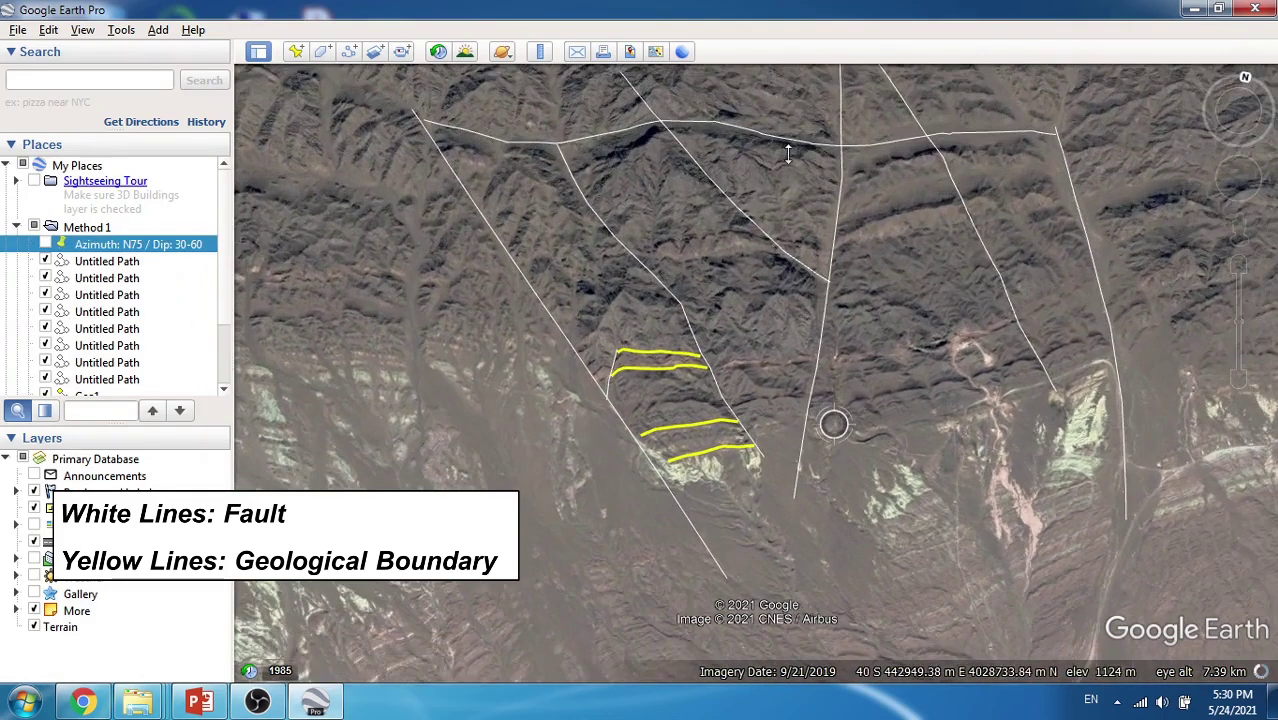
{"action": "left_click_drag", "start_coordinate": [972, 435], "coordinate": [893, 532]}
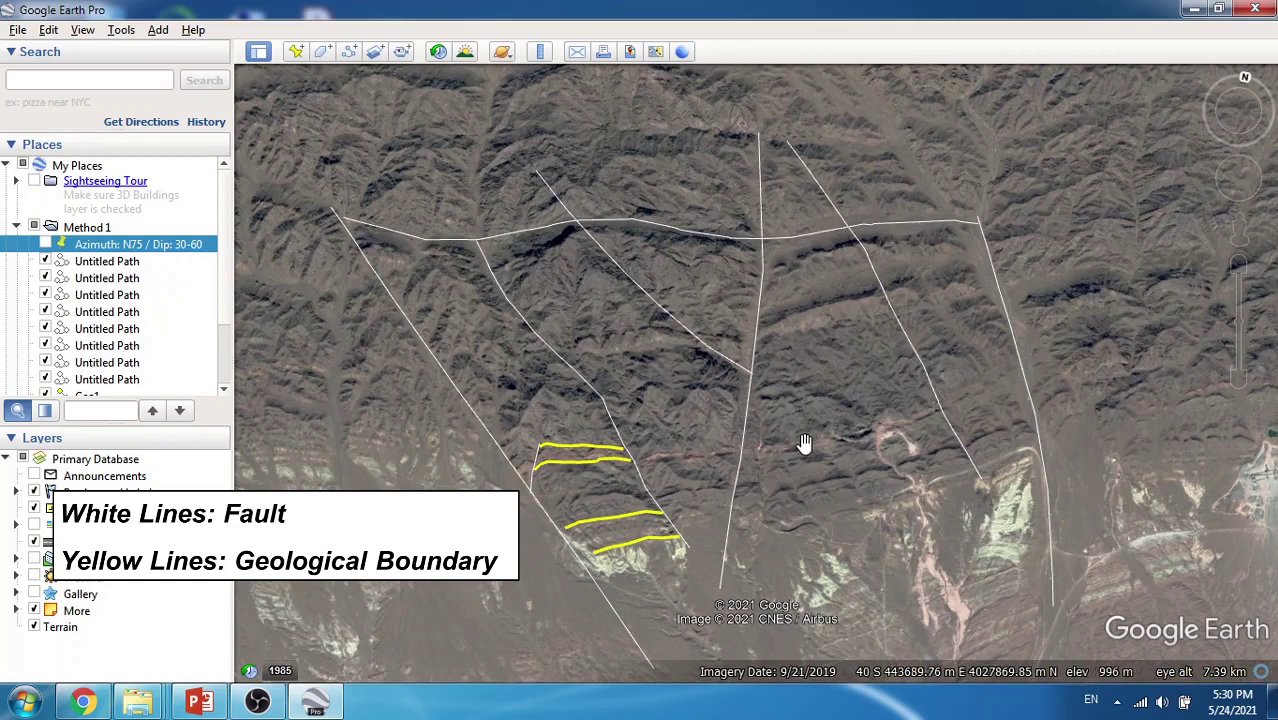
{"action": "left_click_drag", "start_coordinate": [806, 453], "coordinate": [827, 414]}
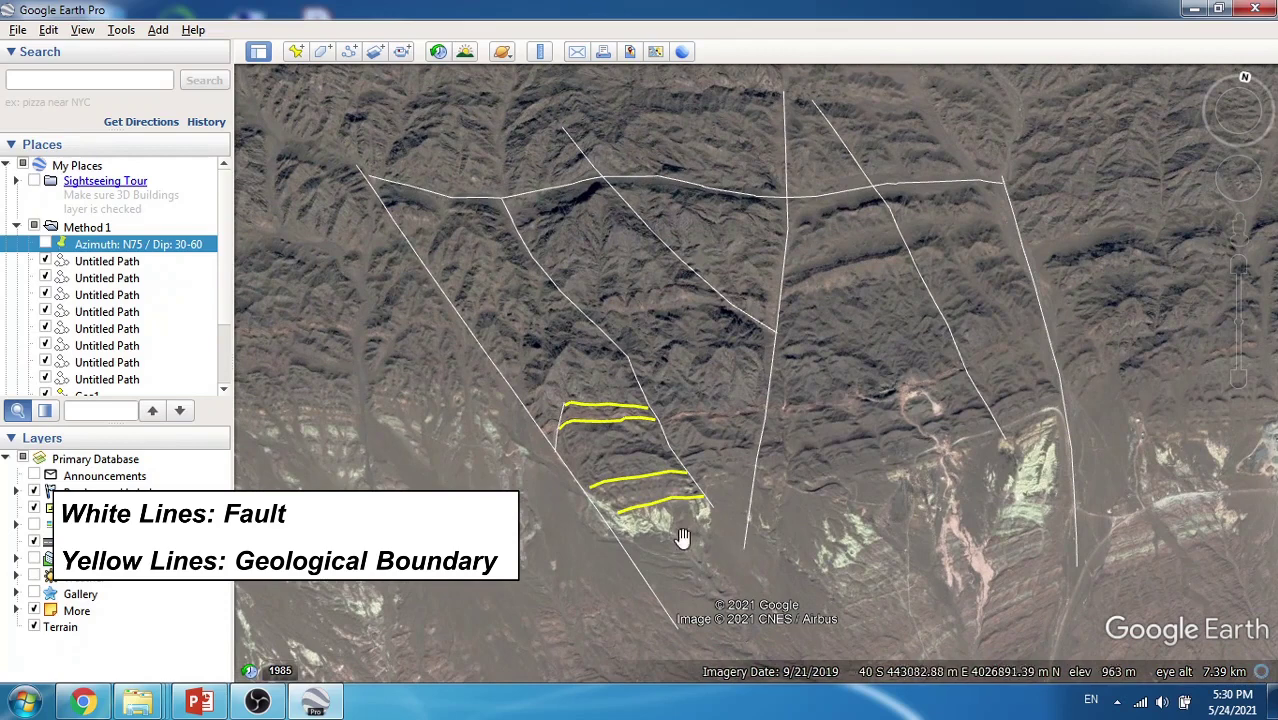
{"action": "scroll", "coordinate": [653, 518], "scroll_direction": "up", "scroll_amount": 2}
{"action": "scroll", "coordinate": [651, 516], "scroll_direction": "up", "scroll_amount": 4}
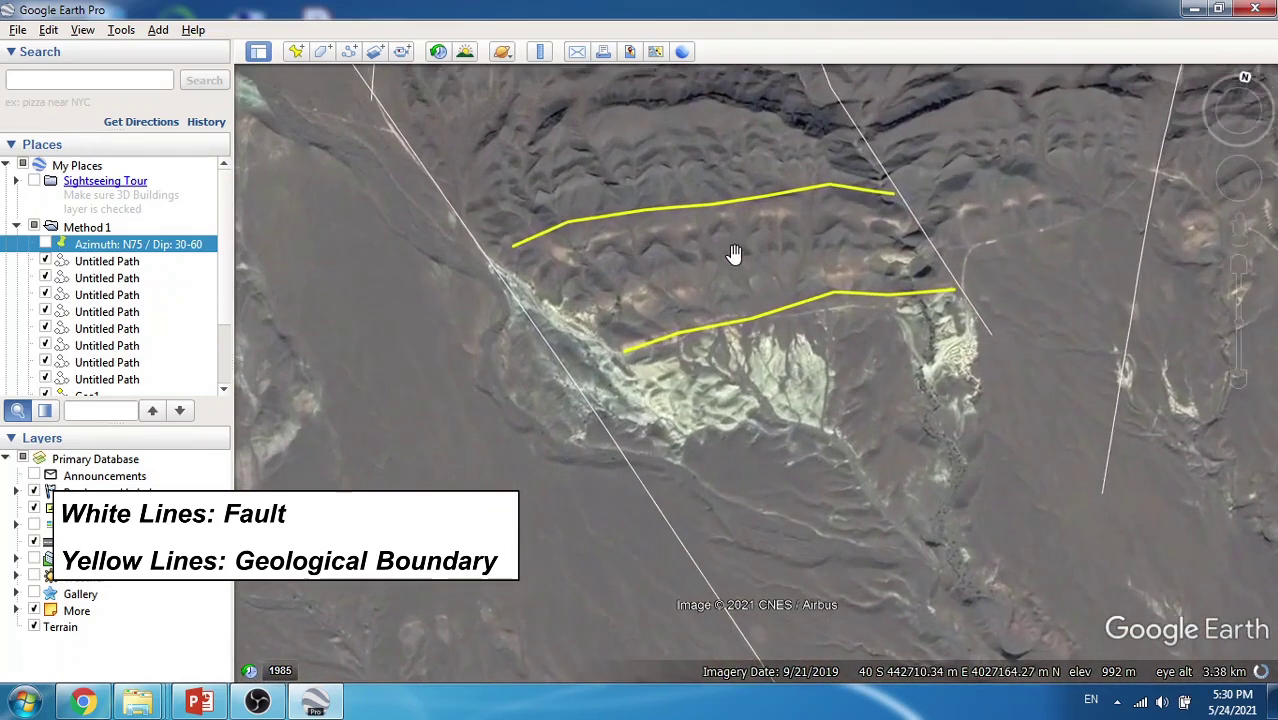
{"action": "left_click_drag", "start_coordinate": [734, 254], "coordinate": [804, 451]}
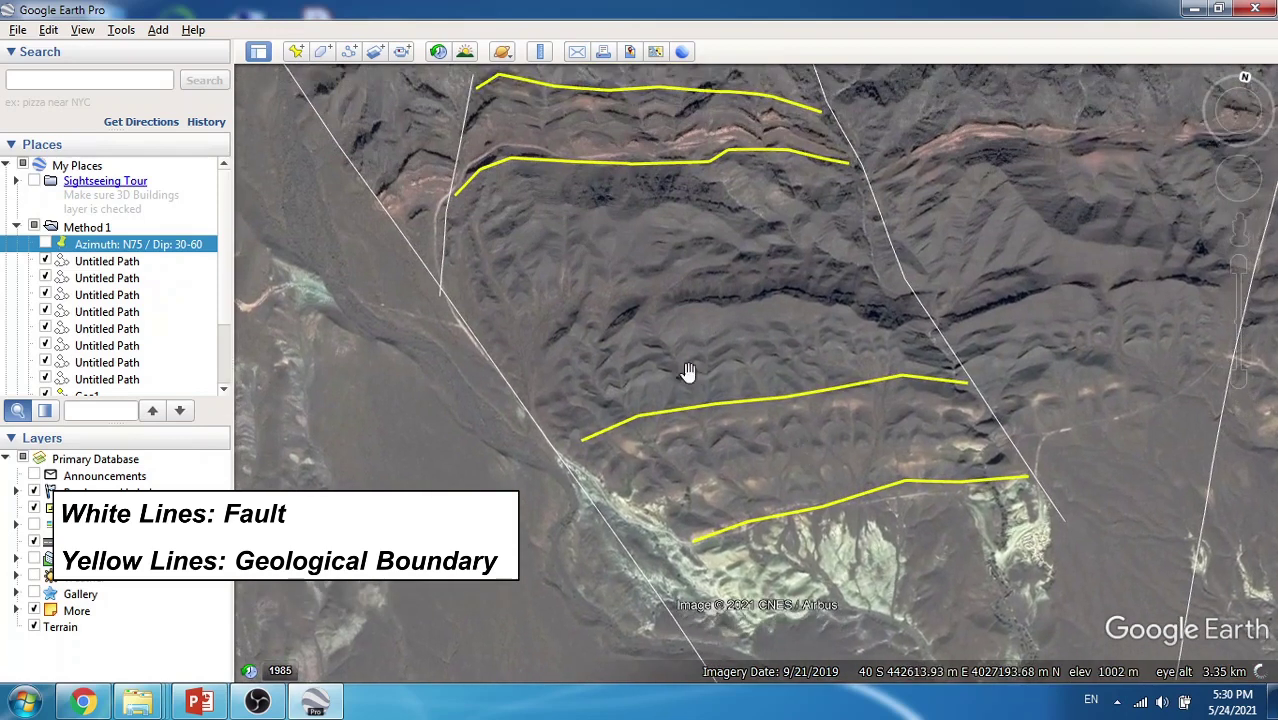
{"action": "left_click_drag", "start_coordinate": [662, 257], "coordinate": [665, 317]}
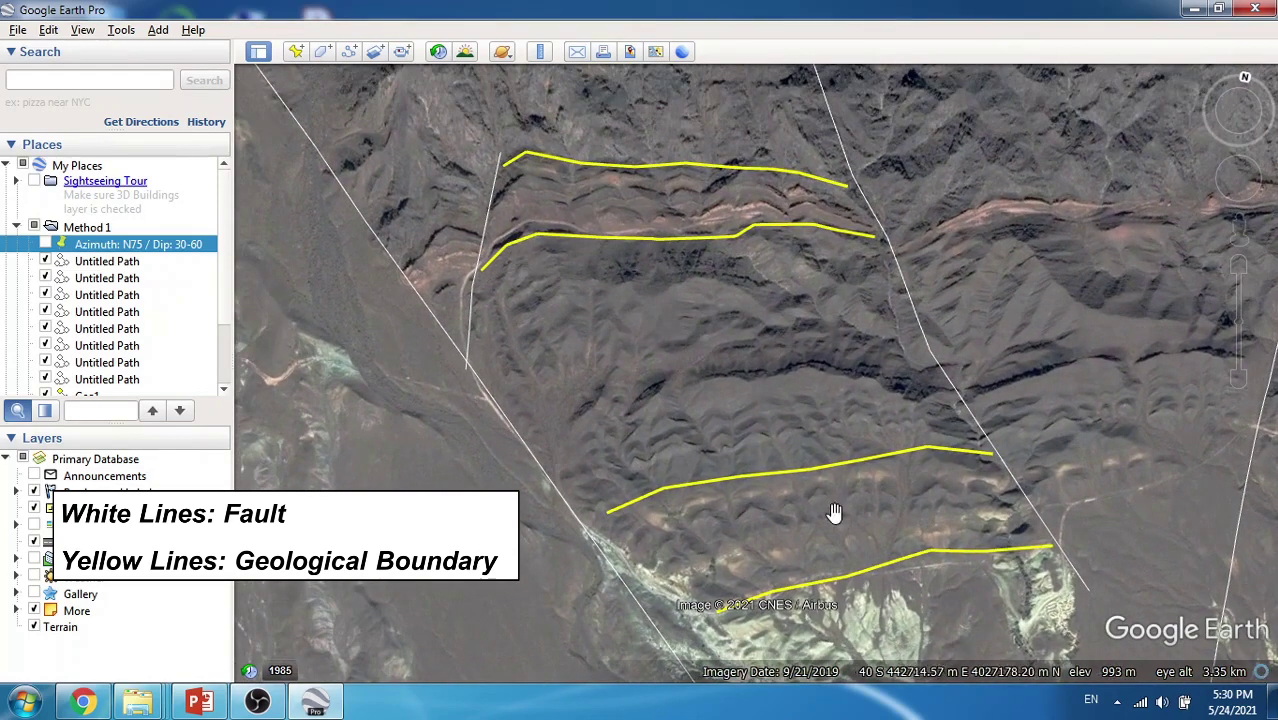
{"action": "left_click_drag", "start_coordinate": [827, 519], "coordinate": [782, 474]}
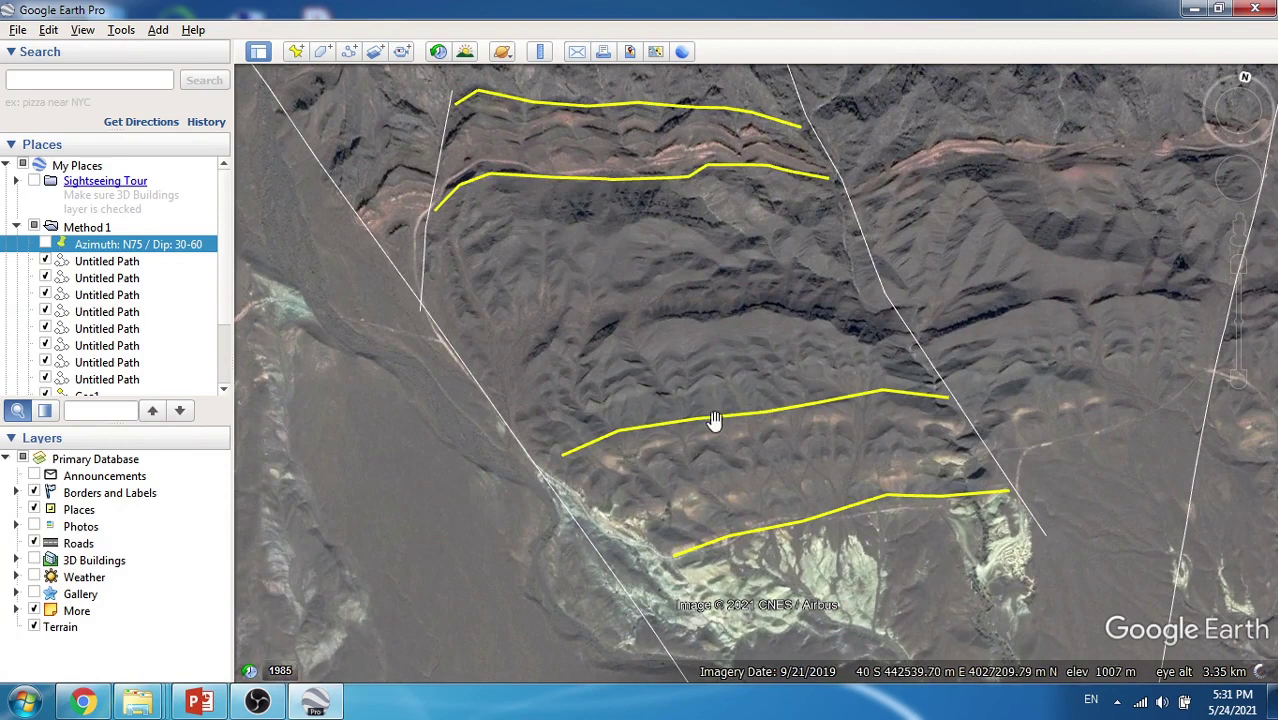
{"action": "left_click_drag", "start_coordinate": [651, 267], "coordinate": [701, 412]}
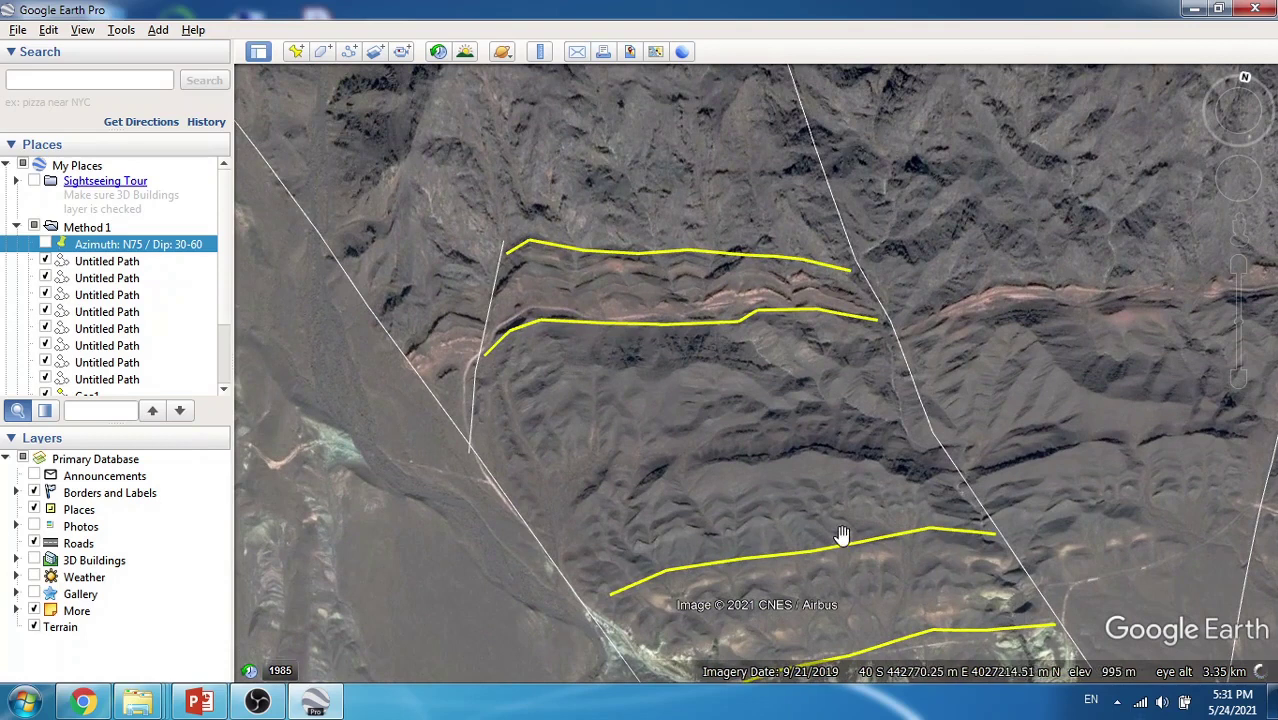
{"action": "left_click_drag", "start_coordinate": [845, 533], "coordinate": [810, 491]}
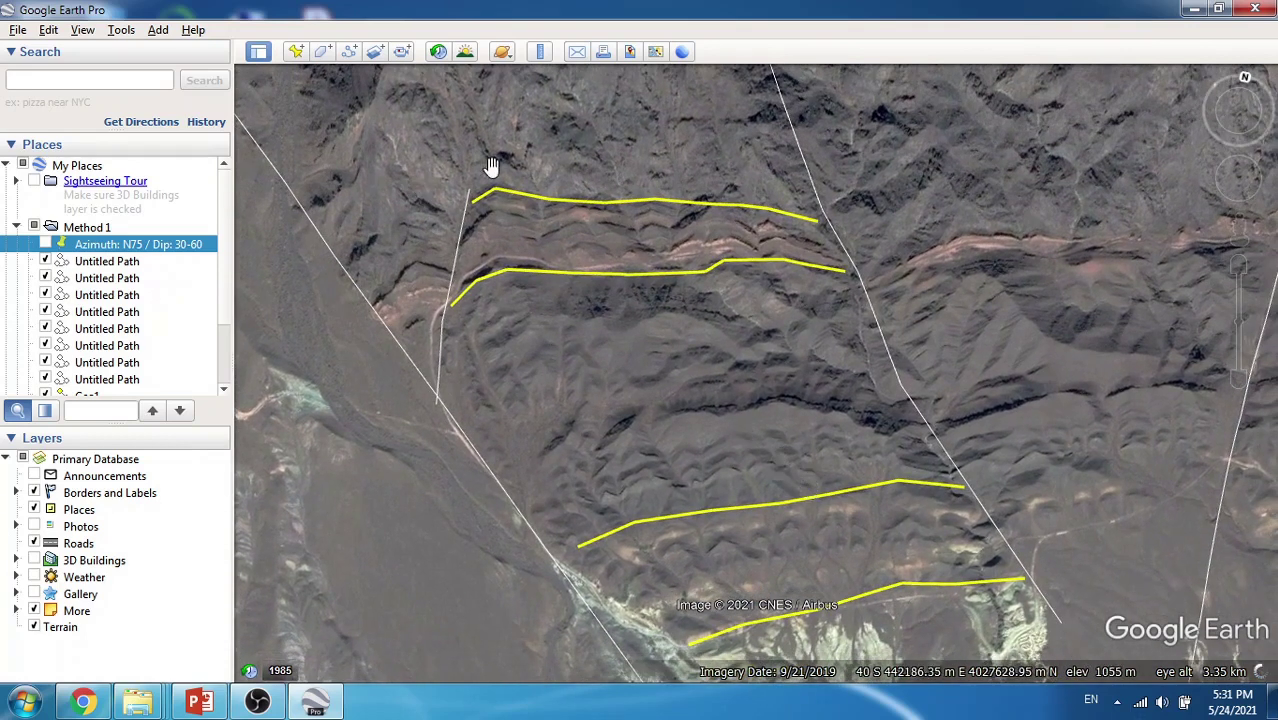
Show the "Azimuth: N75 / Dip: 30-60" placemark between the yellow boundaries and reset the map to north up
{"action": "left_click", "coordinate": [45, 245]}
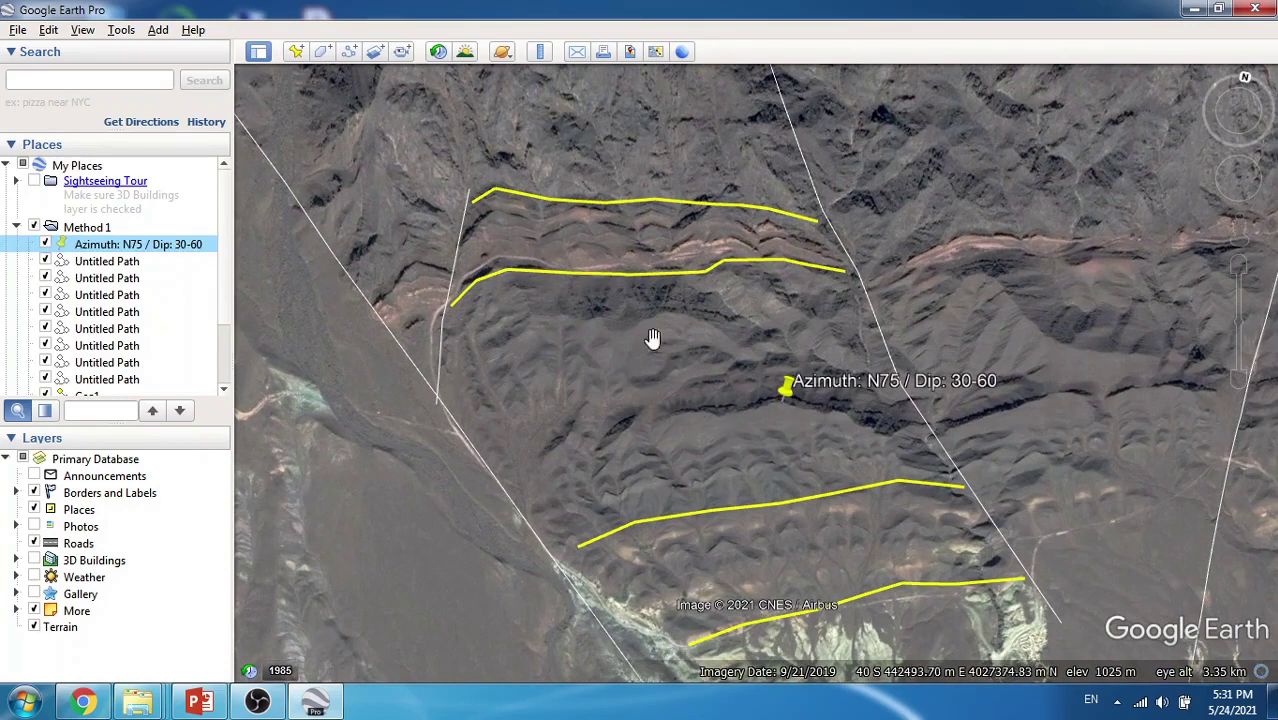
{"action": "scroll", "coordinate": [686, 377], "scroll_direction": "up", "scroll_amount": 1}
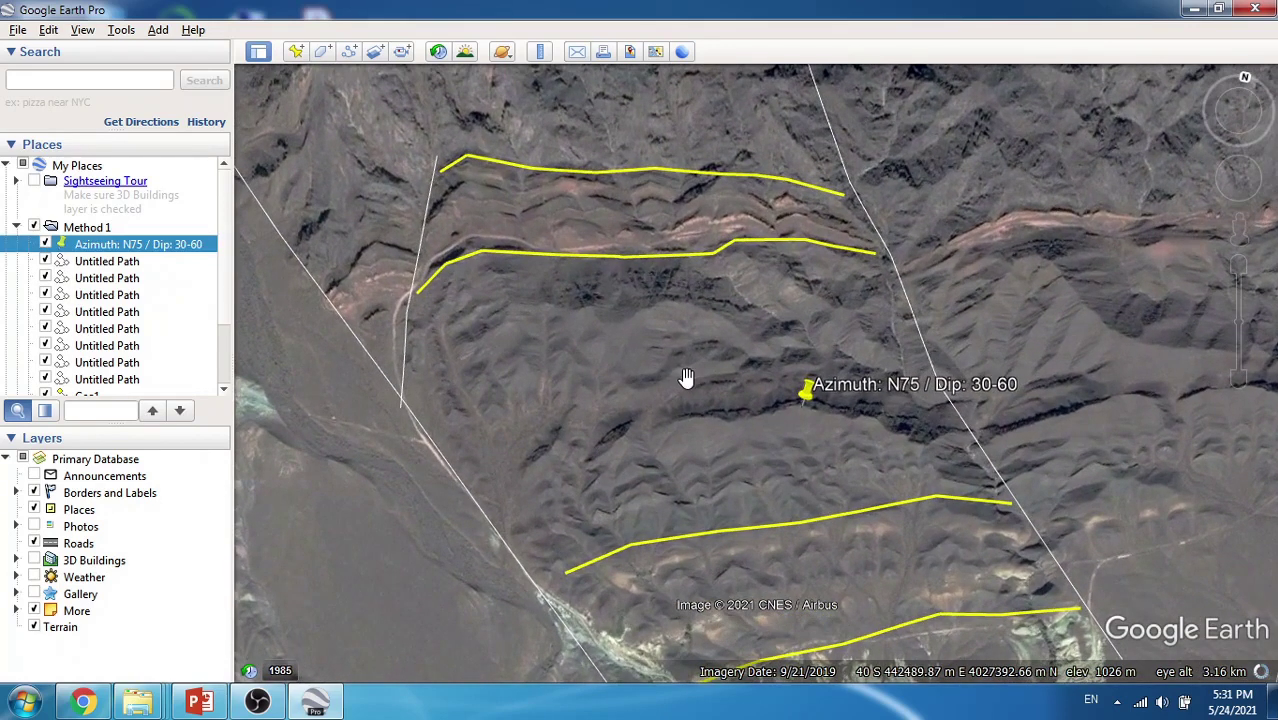
{"action": "left_click", "coordinate": [1246, 92]}
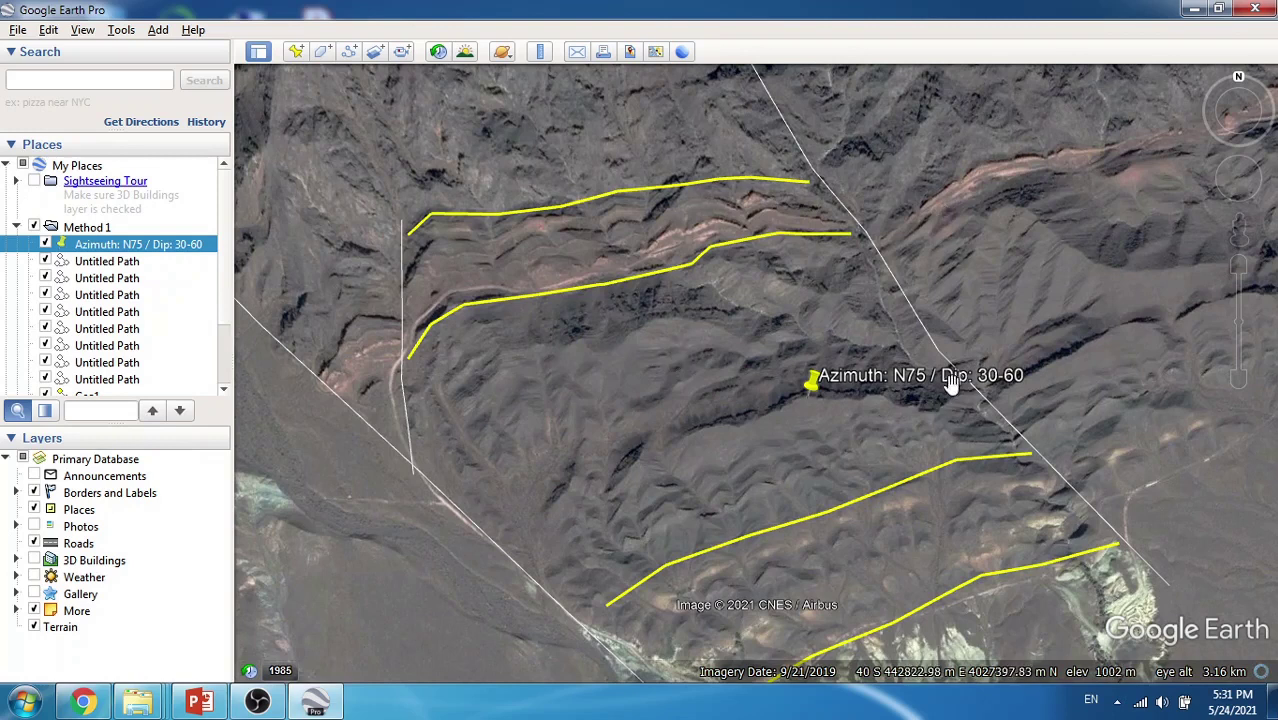
{"action": "left_click_drag", "start_coordinate": [599, 334], "coordinate": [600, 316]}
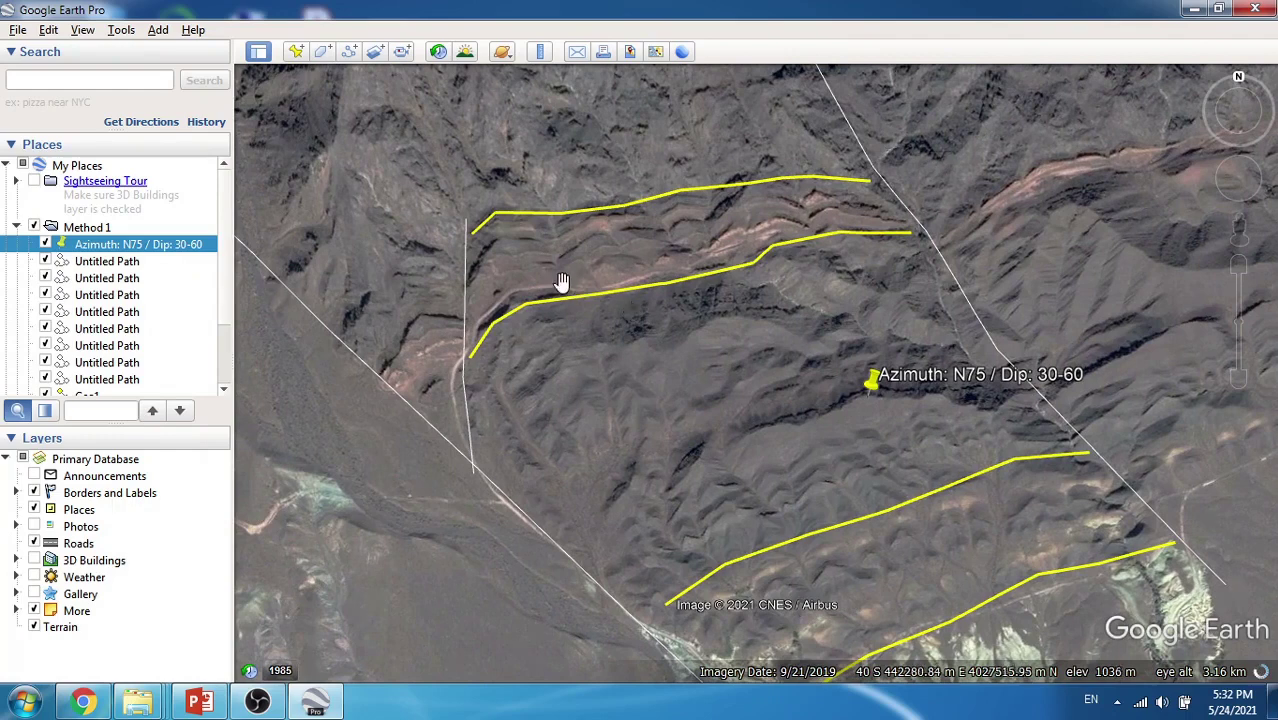
Tilt and rotate the terrain to inspect the upper pair of yellow geological boundaries in an oblique 3D view
{"action": "mouse_move", "coordinate": [708, 308]}
{"action": "middle_mouse_down"}
{"action": "mouse_move", "coordinate": [760, 400]}
{"action": "mouse_move", "coordinate": [859, 523]}
{"action": "mouse_move", "coordinate": [955, 545]}
{"action": "middle_mouse_up"}
{"action": "middle_click_drag", "start_coordinate": [752, 420], "coordinate": [748, 502]}
{"action": "mouse_move", "coordinate": [580, 443]}
{"action": "middle_mouse_down"}
{"action": "mouse_move", "coordinate": [542, 400]}
{"action": "mouse_move", "coordinate": [540, 418]}
{"action": "middle_mouse_up"}
{"action": "scroll", "coordinate": [540, 420], "scroll_direction": "up", "scroll_amount": 3}
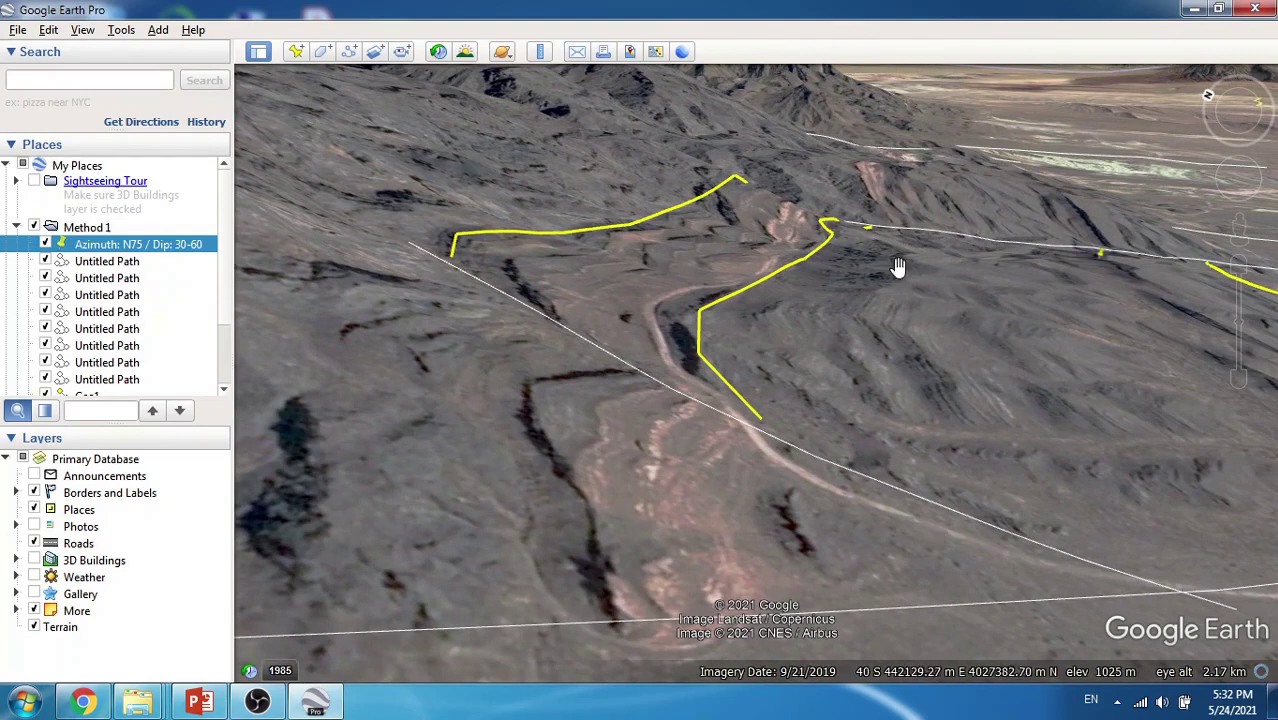
Reset the view's tilt and compass, and frame the four yellow geological boundaries from above
{"action": "left_click", "coordinate": [1210, 97]}
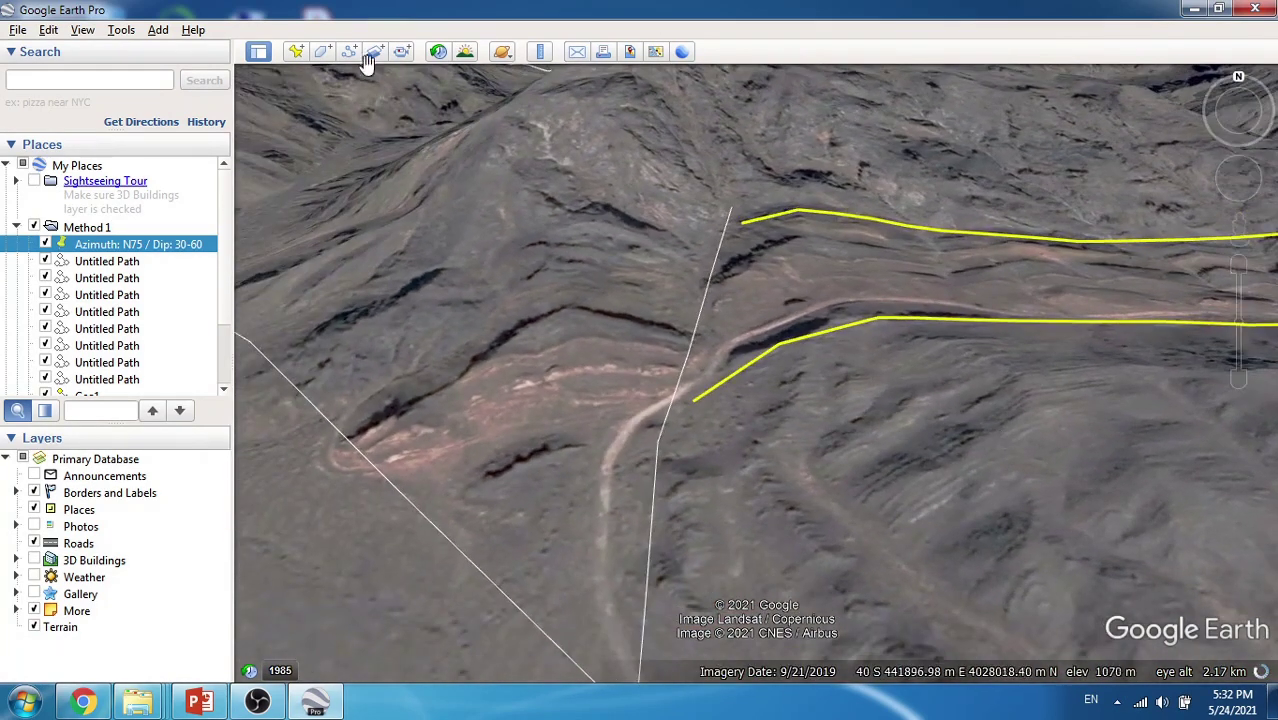
{"action": "left_click", "coordinate": [118, 30]}
{"action": "mouse_move", "coordinate": [82, 30]}
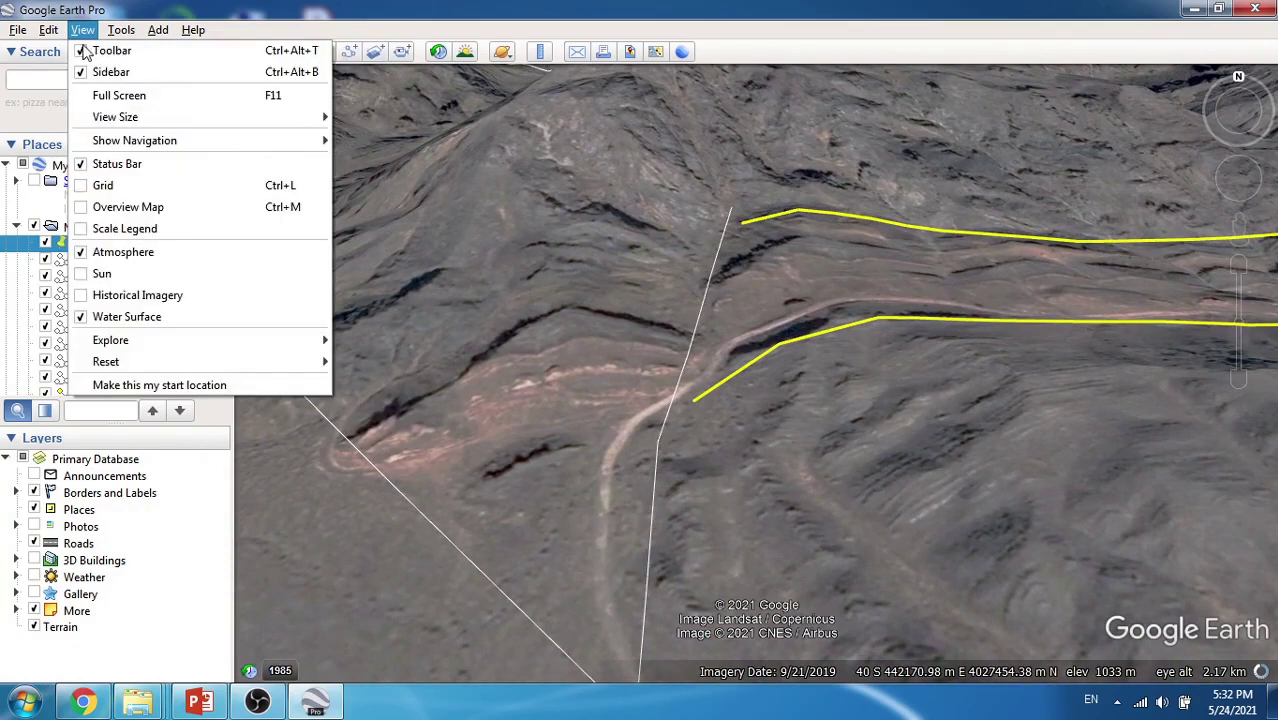
{"action": "mouse_move", "coordinate": [172, 345]}
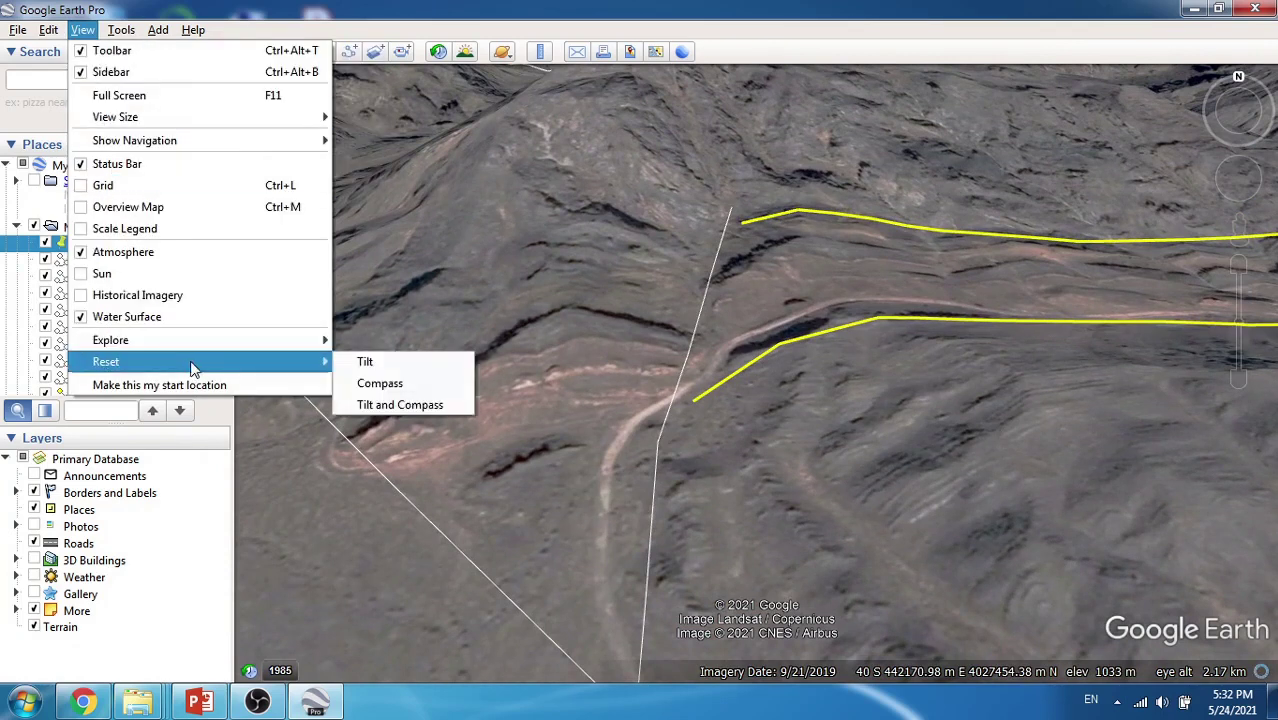
{"action": "left_click", "coordinate": [394, 398]}
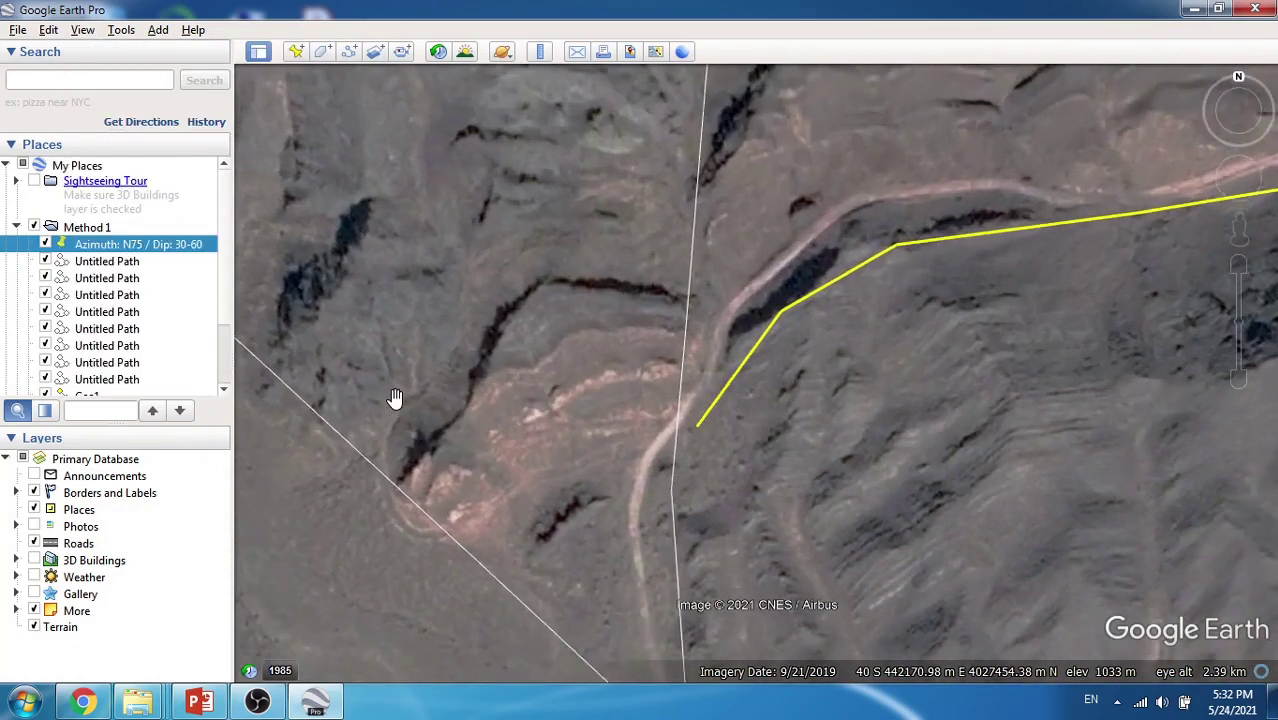
{"action": "left_click", "coordinate": [1239, 380]}
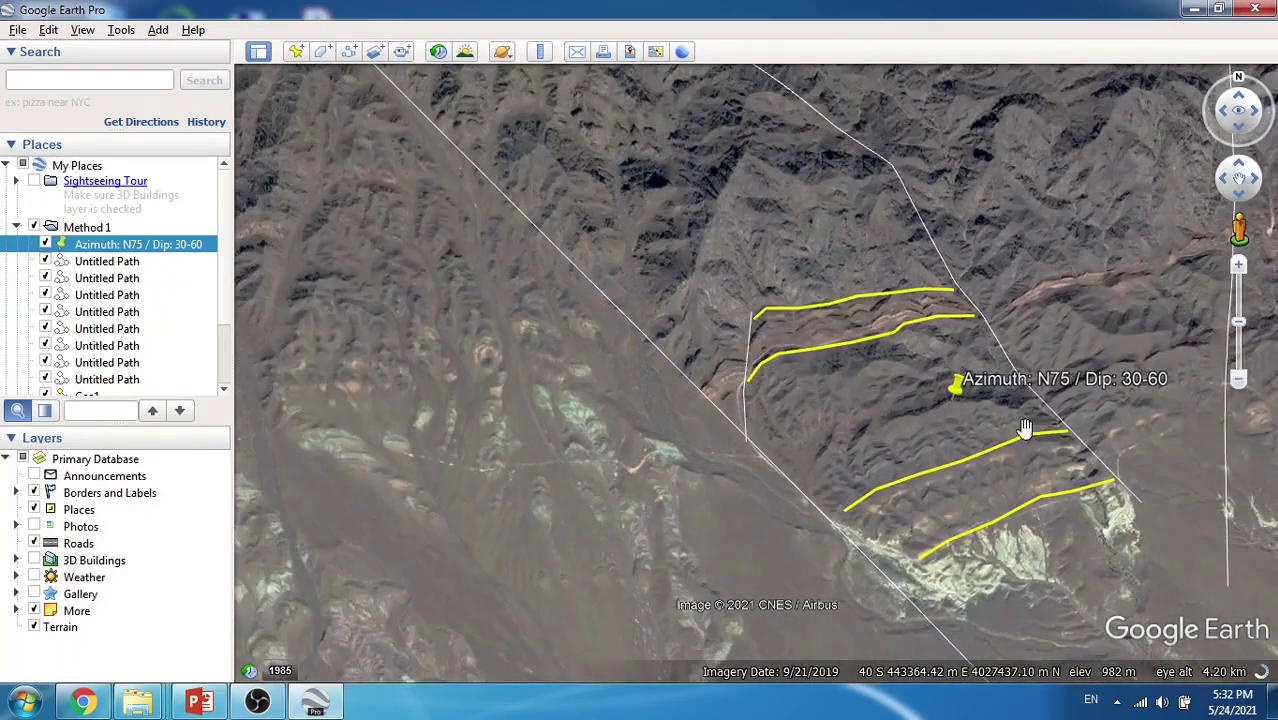
{"action": "left_click_drag", "start_coordinate": [1021, 434], "coordinate": [572, 343]}
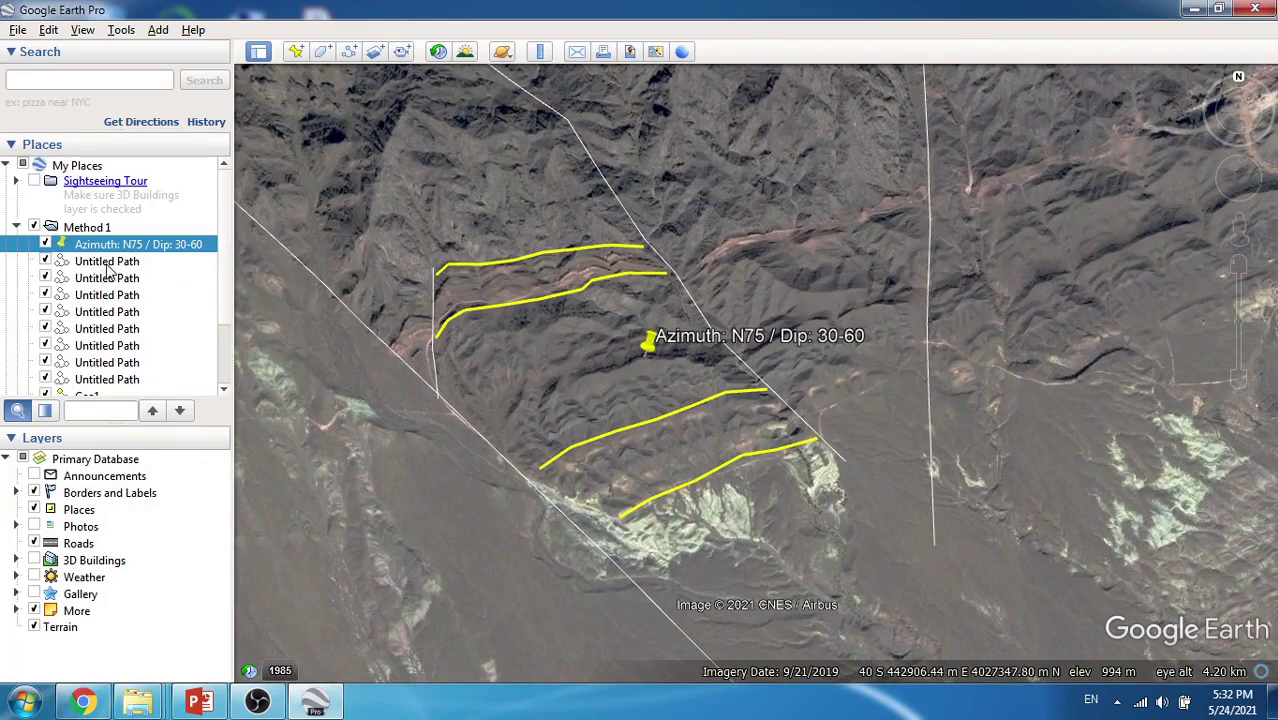
Look through the contents of the Method 1 folder and examine the whole network of white fault lines on the map
{"action": "scroll", "coordinate": [228, 332], "scroll_direction": "down", "scroll_amount": 2}
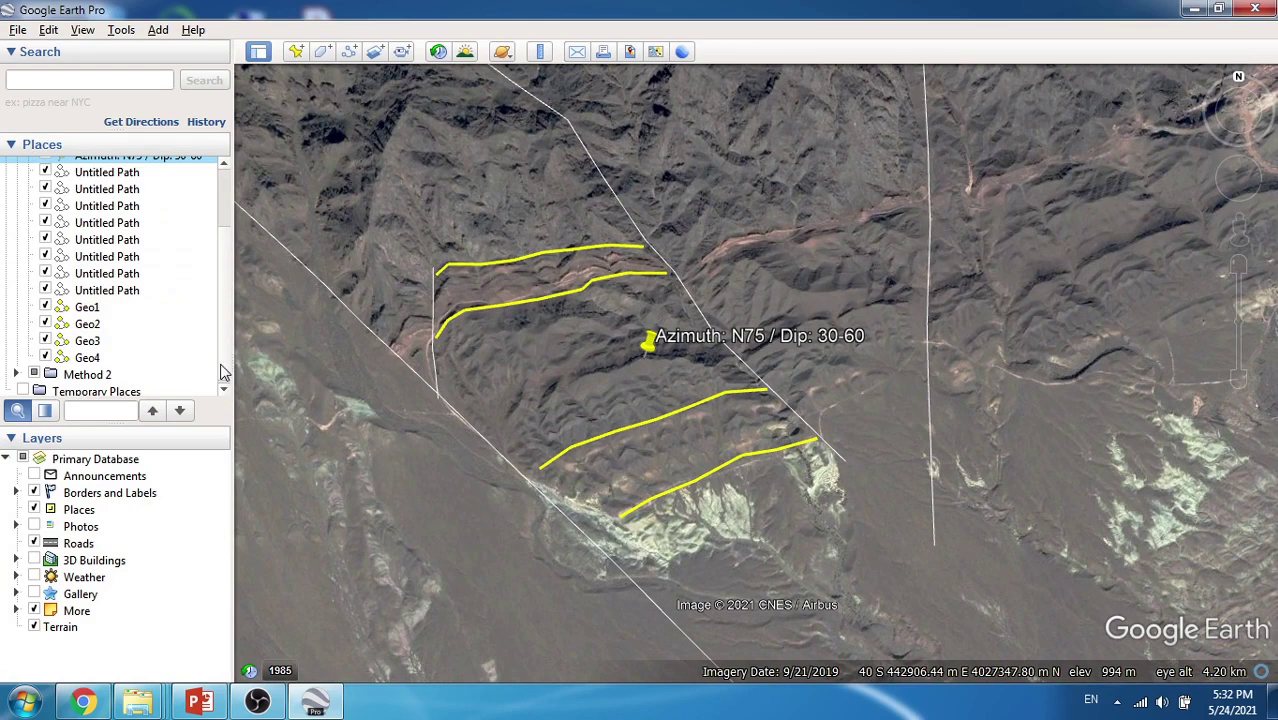
{"action": "scroll", "coordinate": [229, 308], "scroll_direction": "up", "scroll_amount": 3}
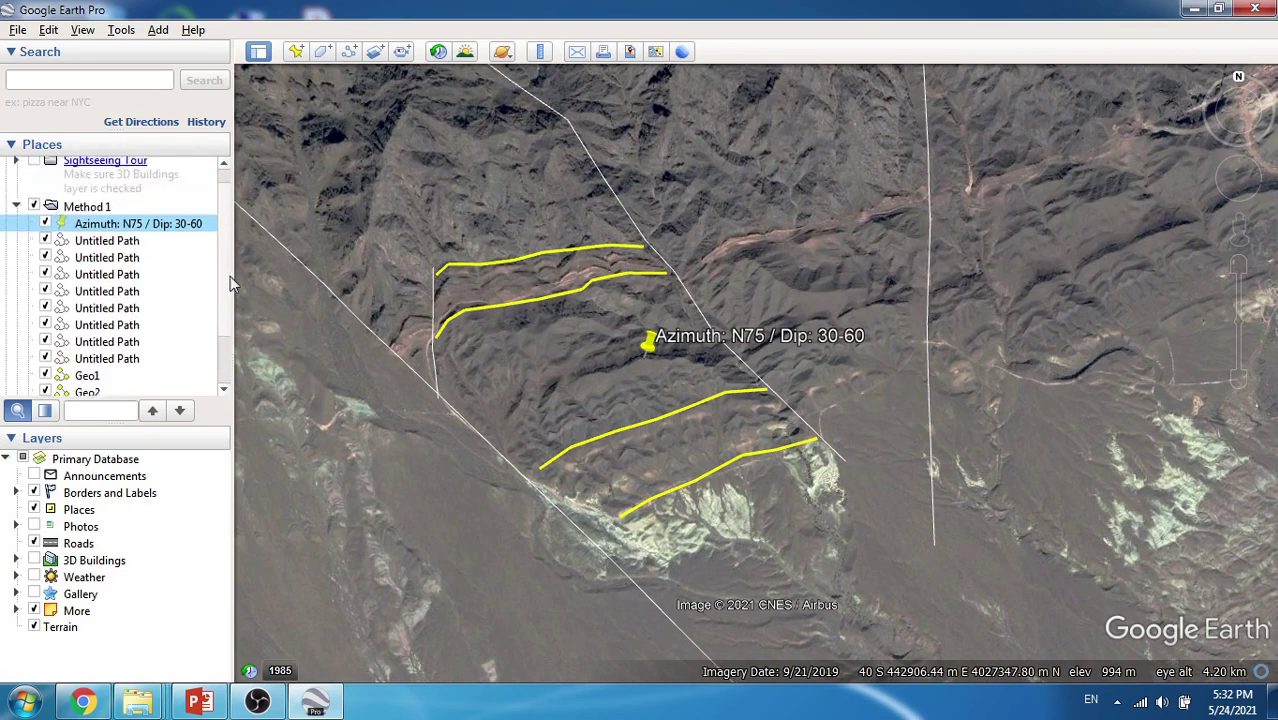
{"action": "left_click", "coordinate": [107, 246]}
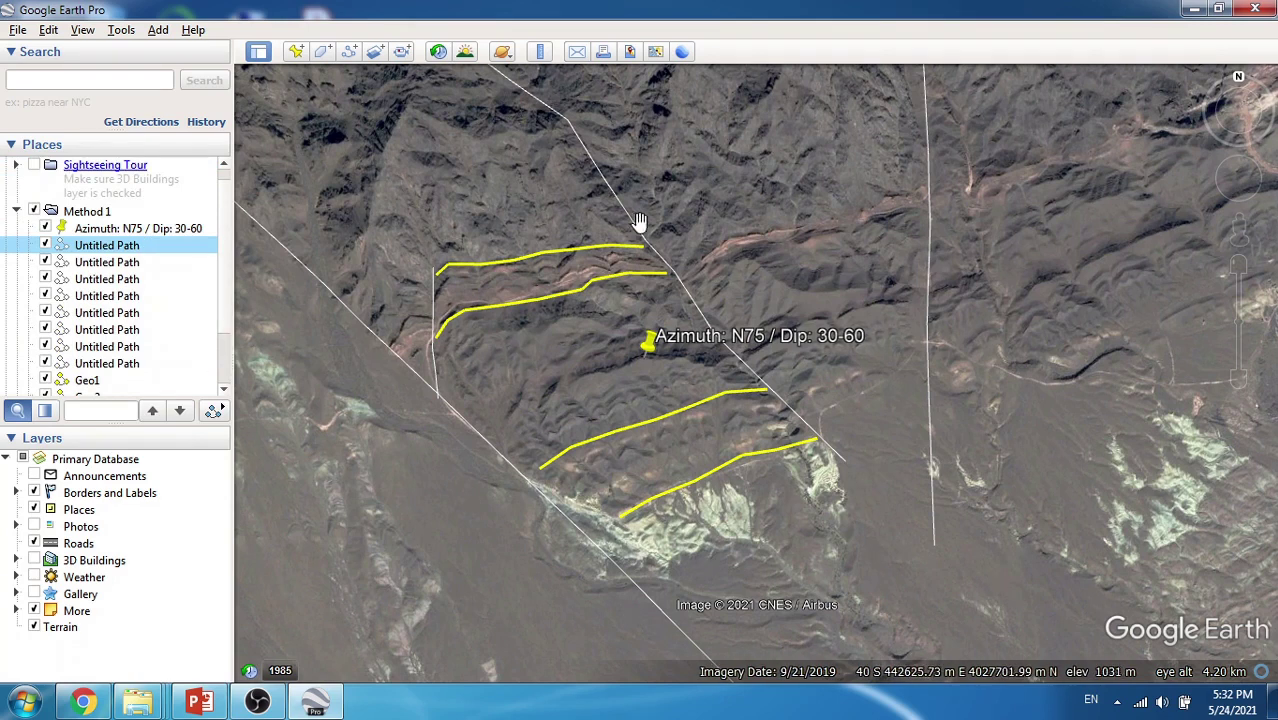
{"action": "left_click_drag", "start_coordinate": [772, 315], "coordinate": [850, 467]}
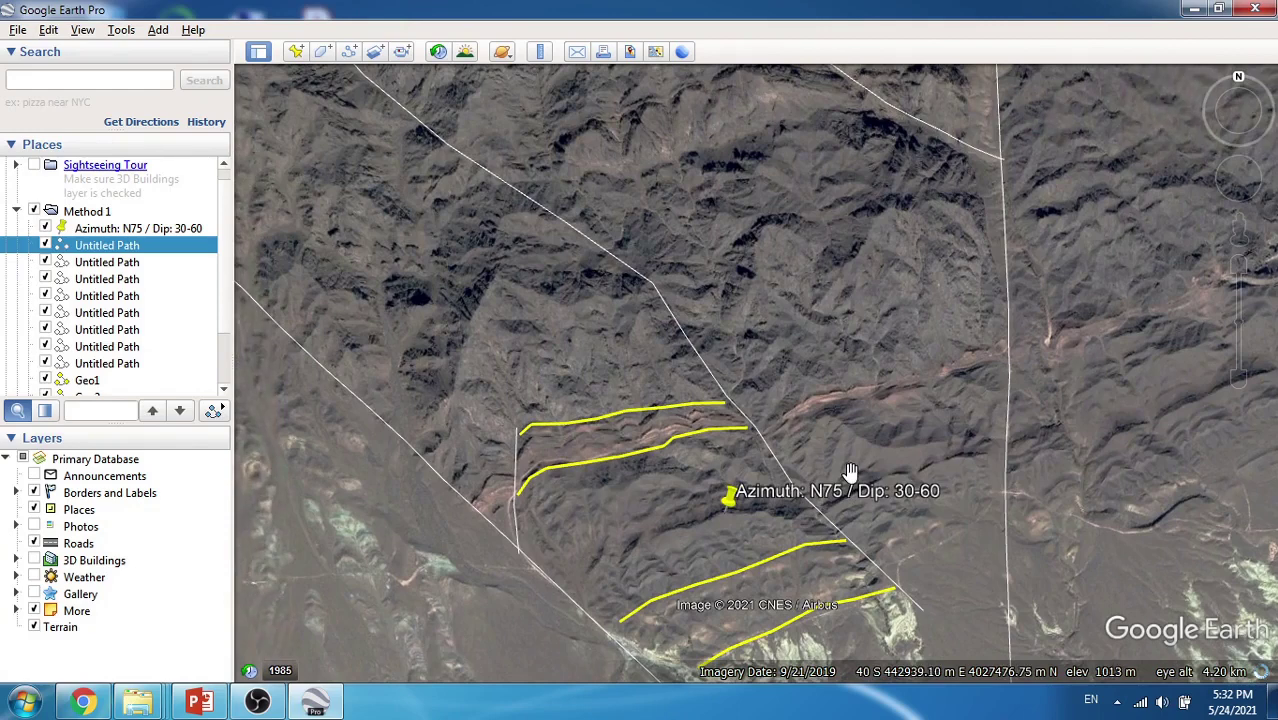
{"action": "left_click", "coordinate": [1239, 380]}
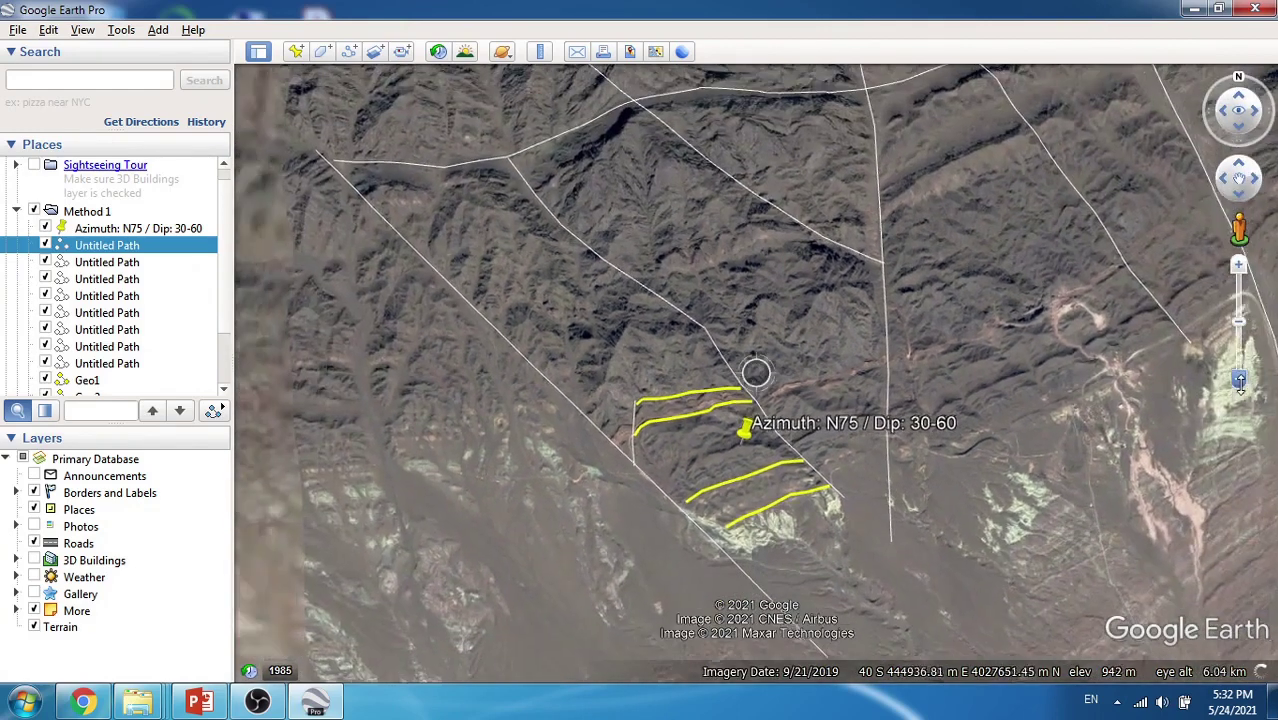
{"action": "left_click_drag", "start_coordinate": [696, 245], "coordinate": [725, 374]}
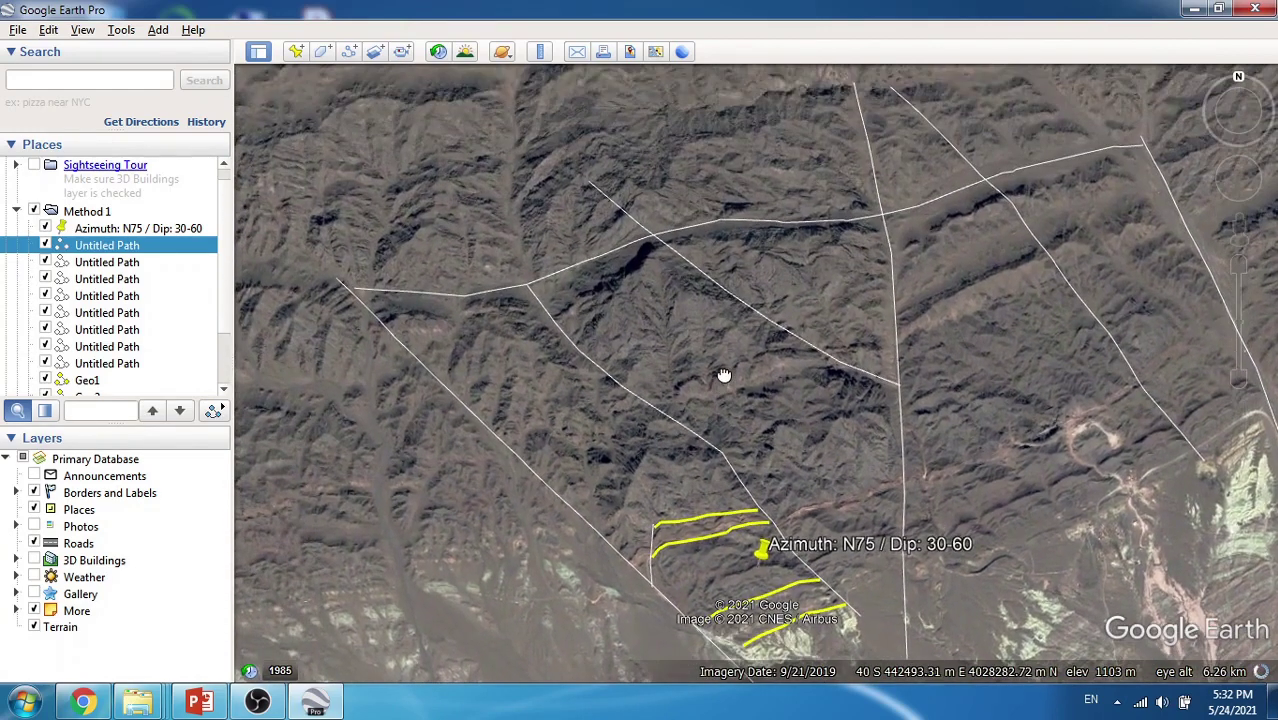
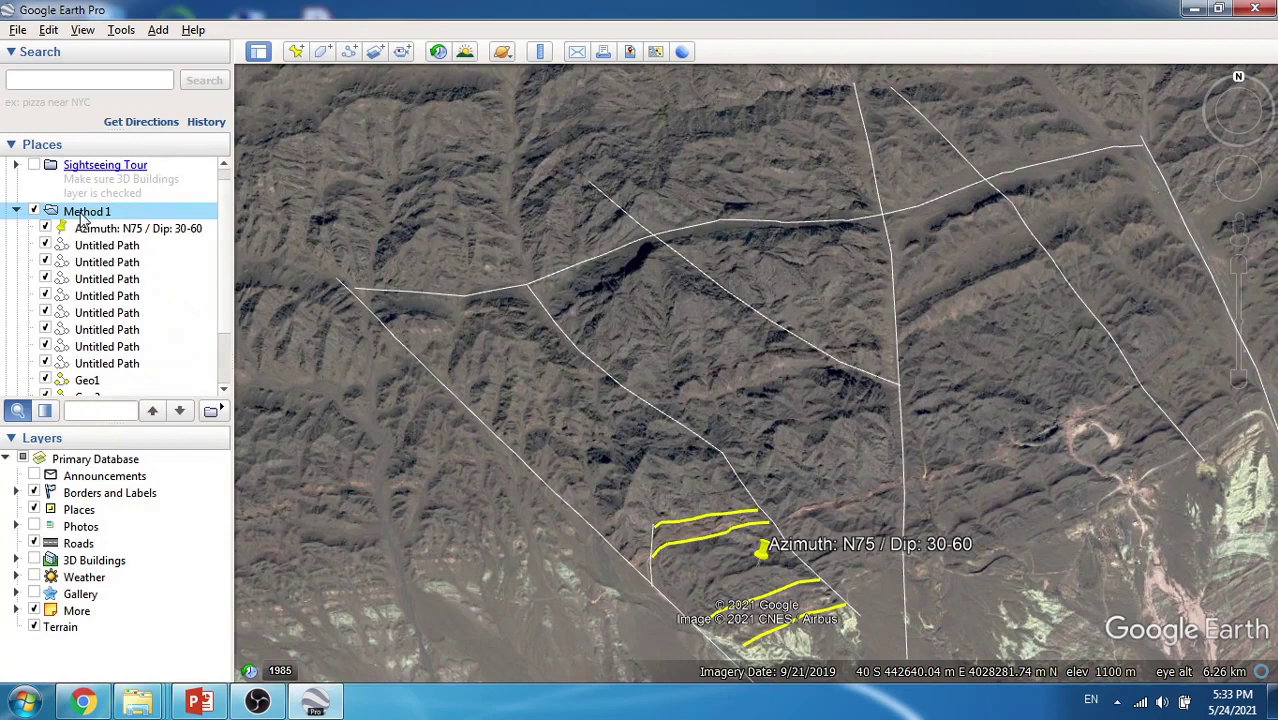
Add a new folder named "Faults" inside the Method 1 folder
{"action": "mouse_move", "coordinate": [108, 224]}
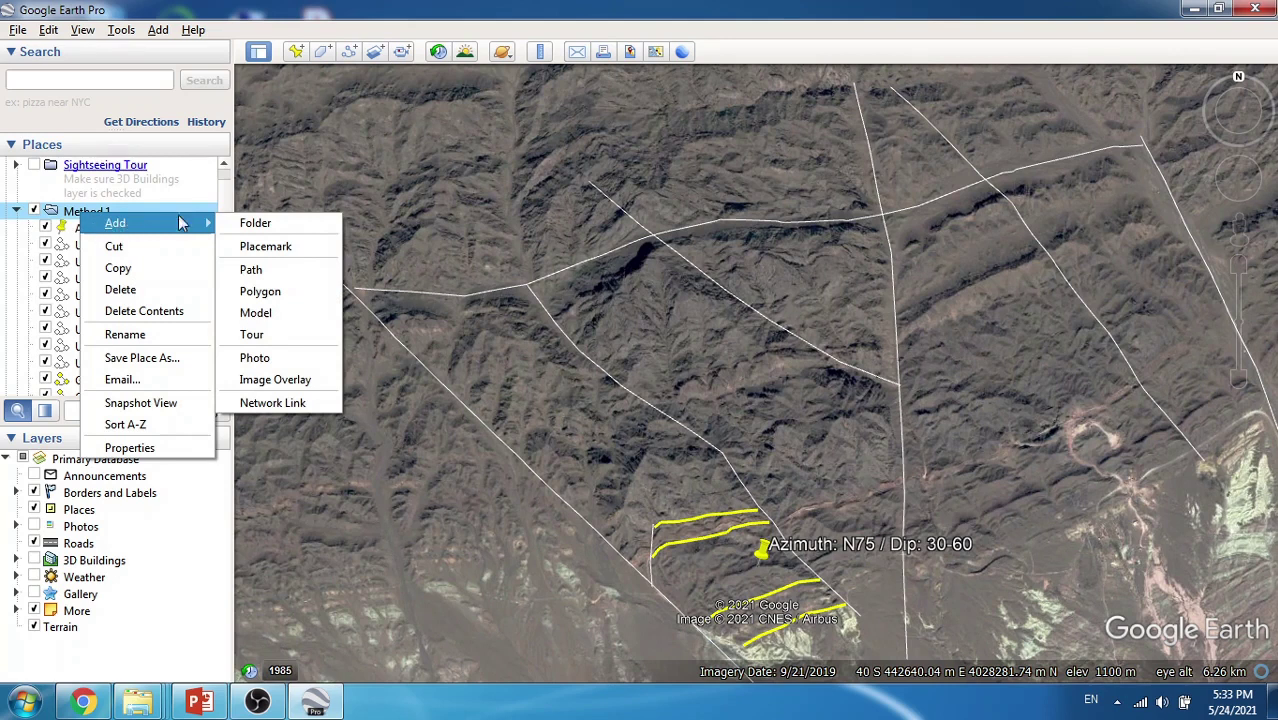
{"action": "left_click", "coordinate": [258, 222]}
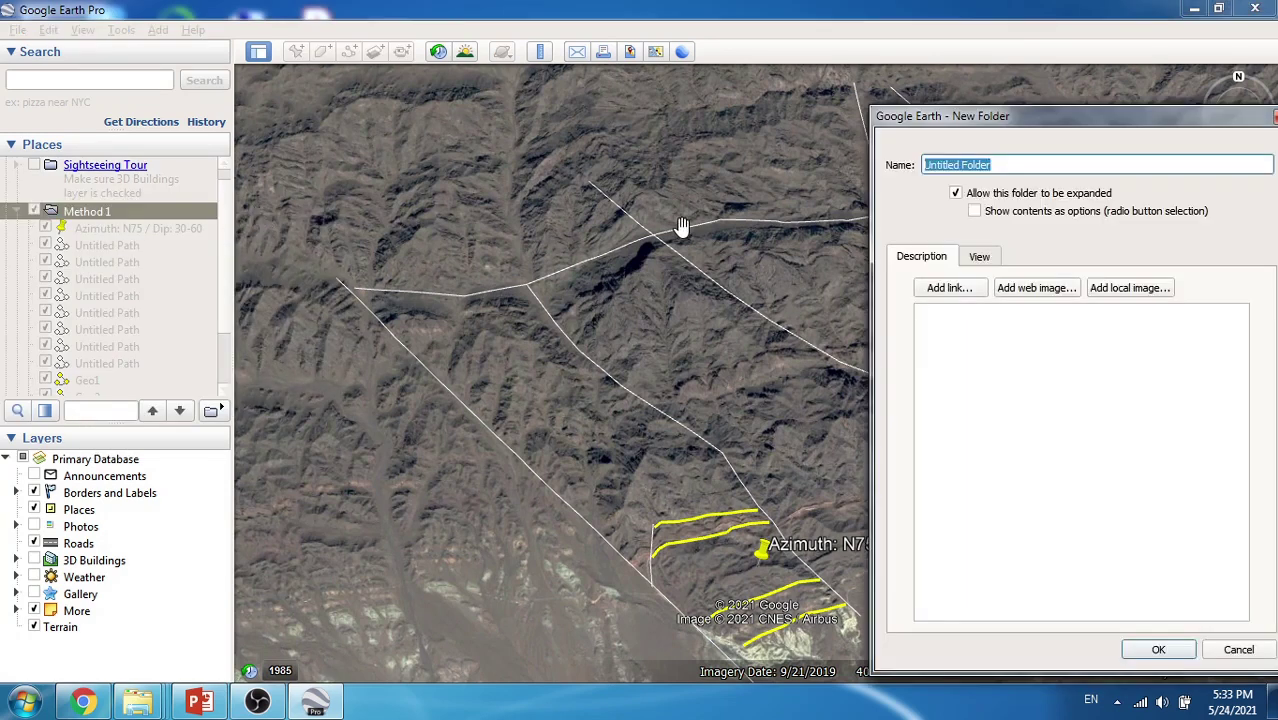
{"action": "type", "text": "Faults"}
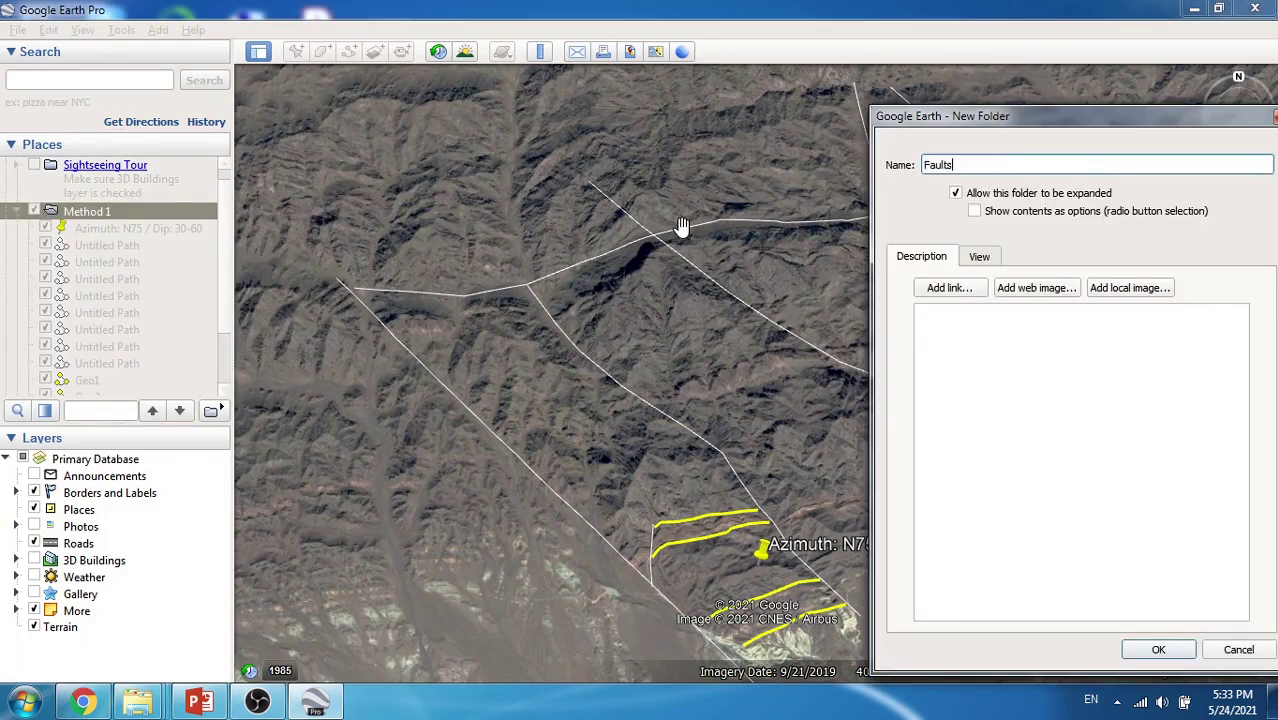
{"action": "key", "text": "Tab"}
{"action": "left_click", "coordinate": [1158, 651]}
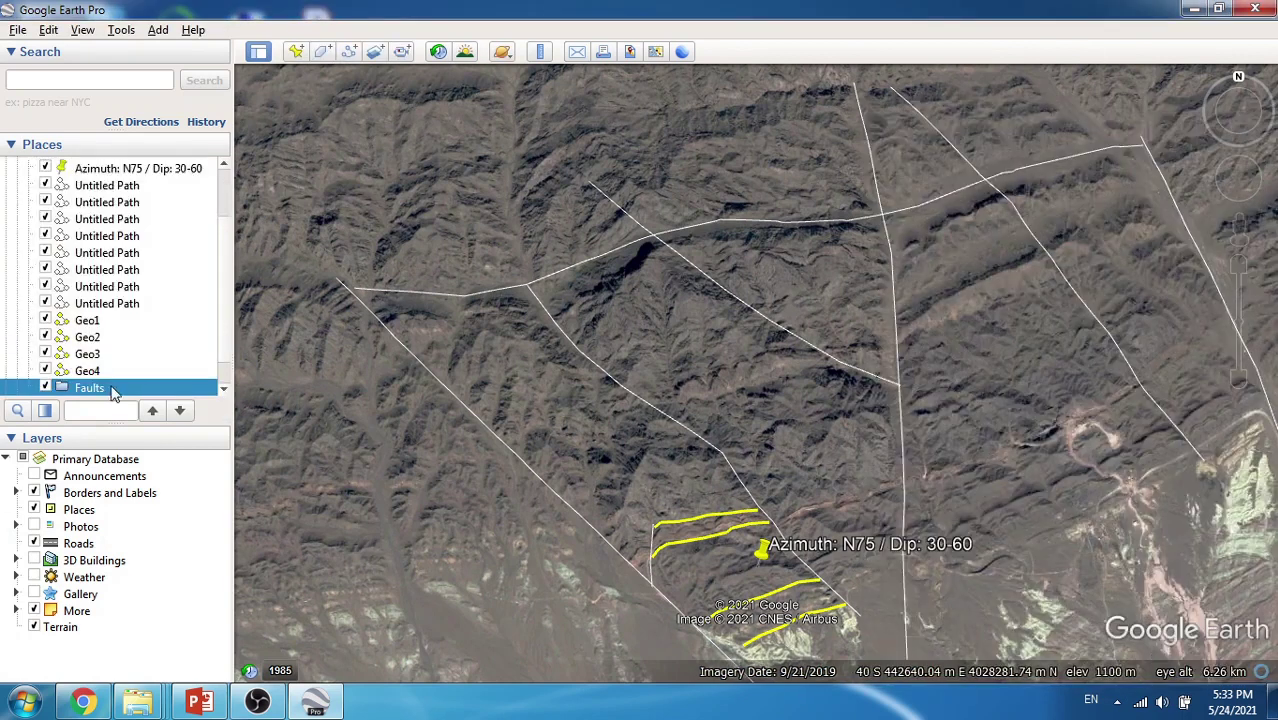
Move all eight Untitled Path items of Method 1 into the Faults folder, collapse it and test its visibility
{"action": "left_click", "coordinate": [97, 302]}
{"action": "left_click", "coordinate": [113, 192], "text": "shift"}
{"action": "left_click_drag", "start_coordinate": [108, 189], "coordinate": [96, 368]}
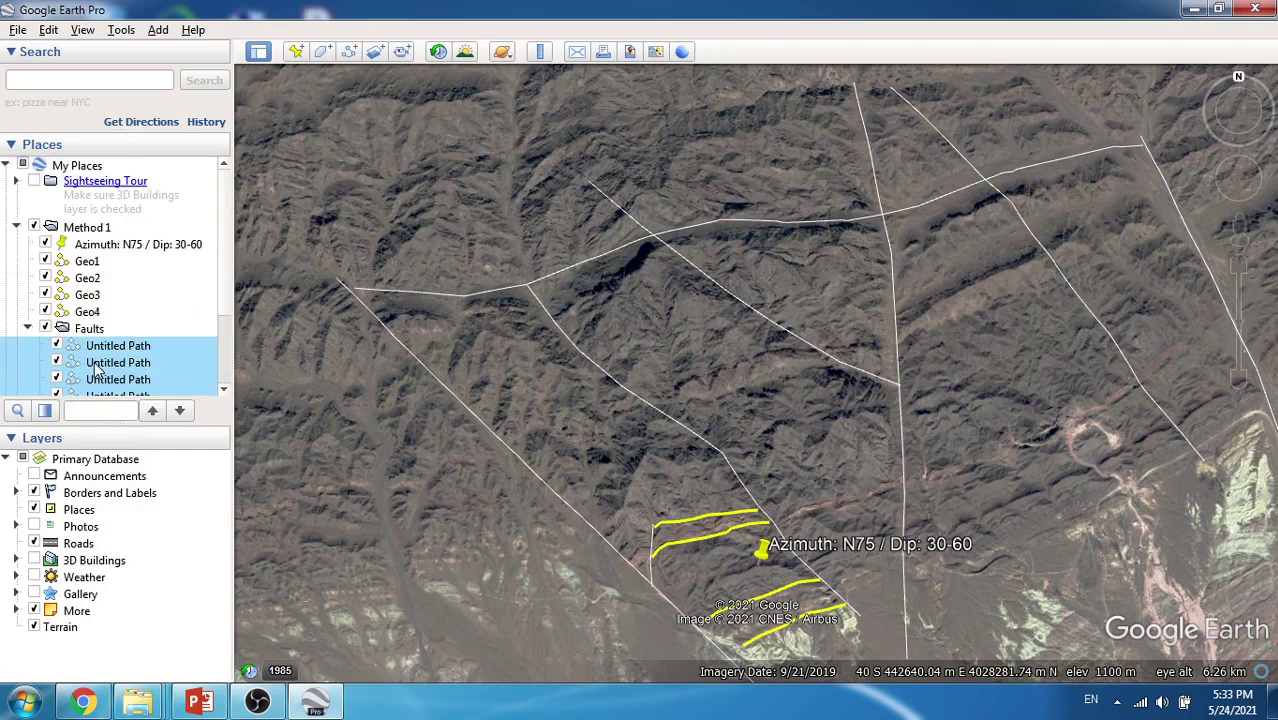
{"action": "left_click", "coordinate": [28, 329]}
{"action": "left_click", "coordinate": [45, 329]}
{"action": "left_click", "coordinate": [45, 329]}
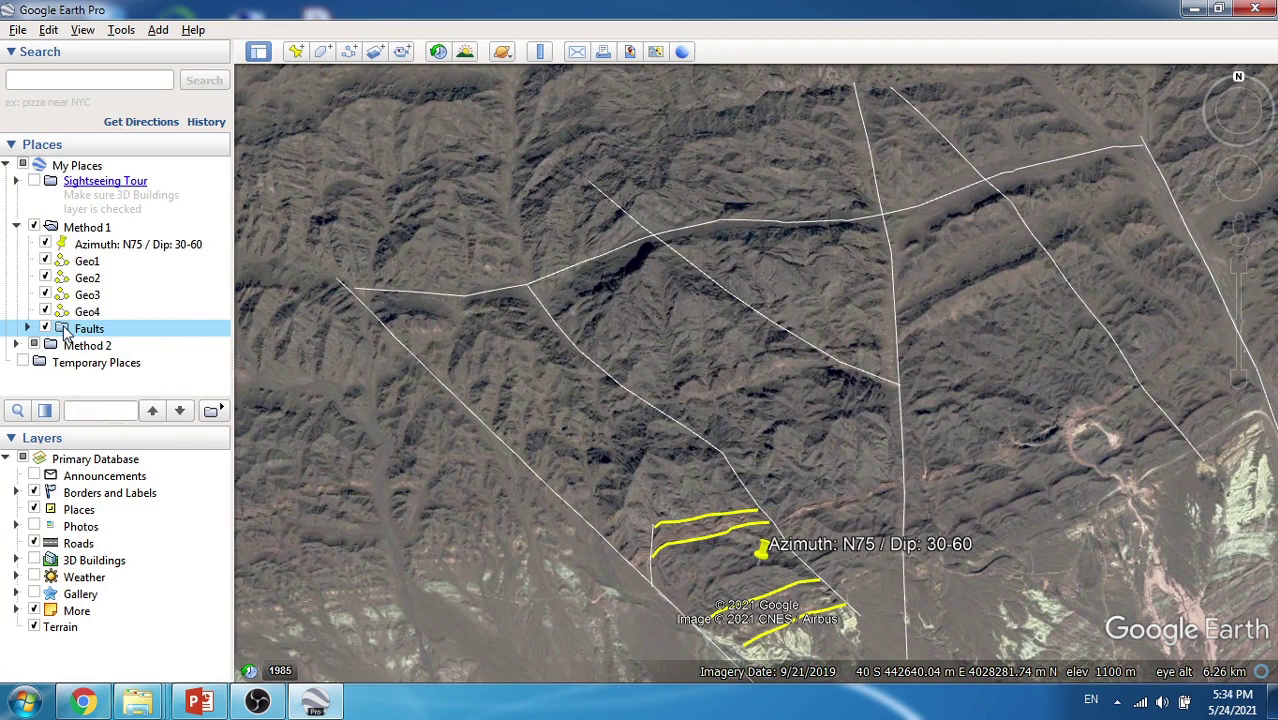
Save the Faults folder to the Desktop as a KMZ file named "Faults"
{"action": "right_click", "coordinate": [71, 334]}
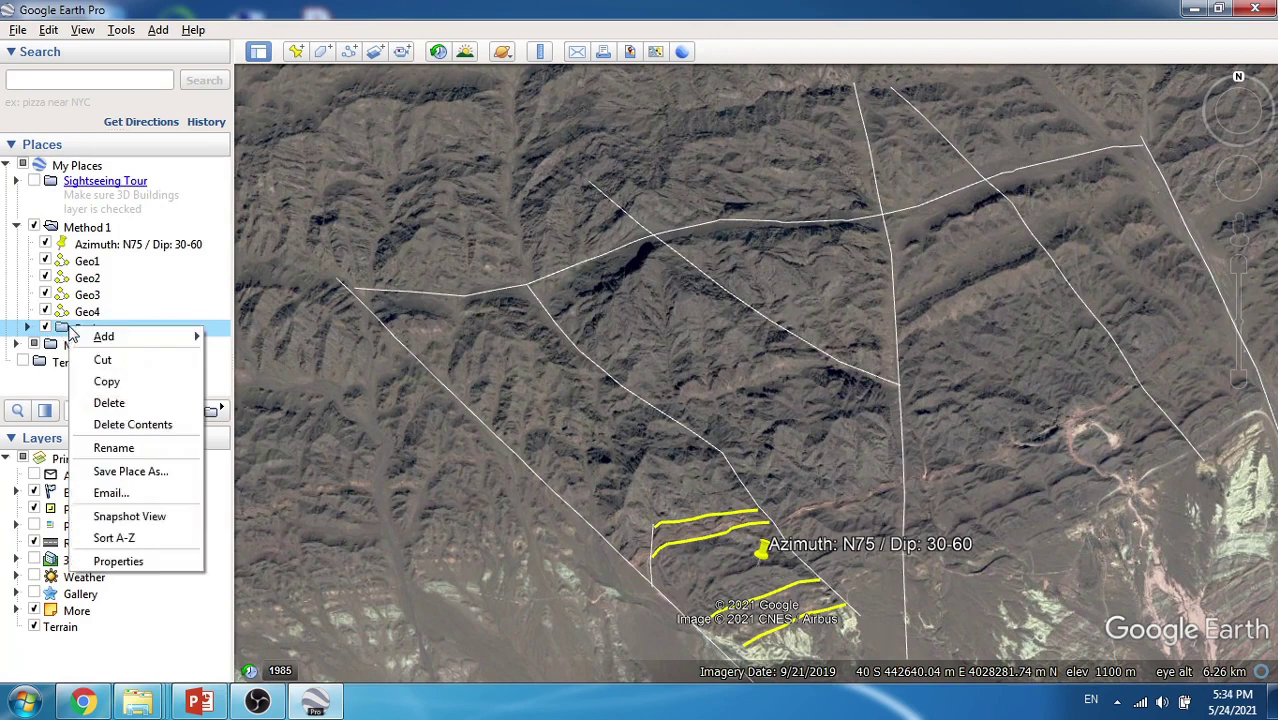
{"action": "left_click", "coordinate": [147, 479]}
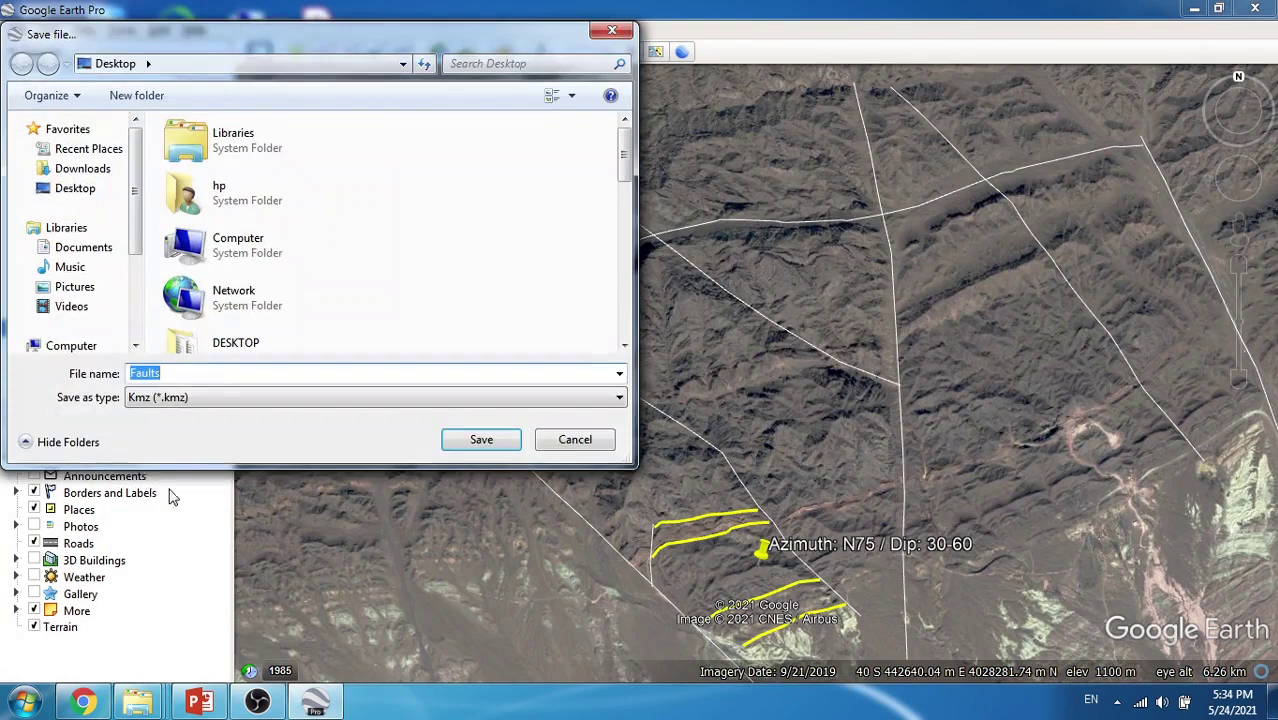
{"action": "left_click", "coordinate": [457, 440]}
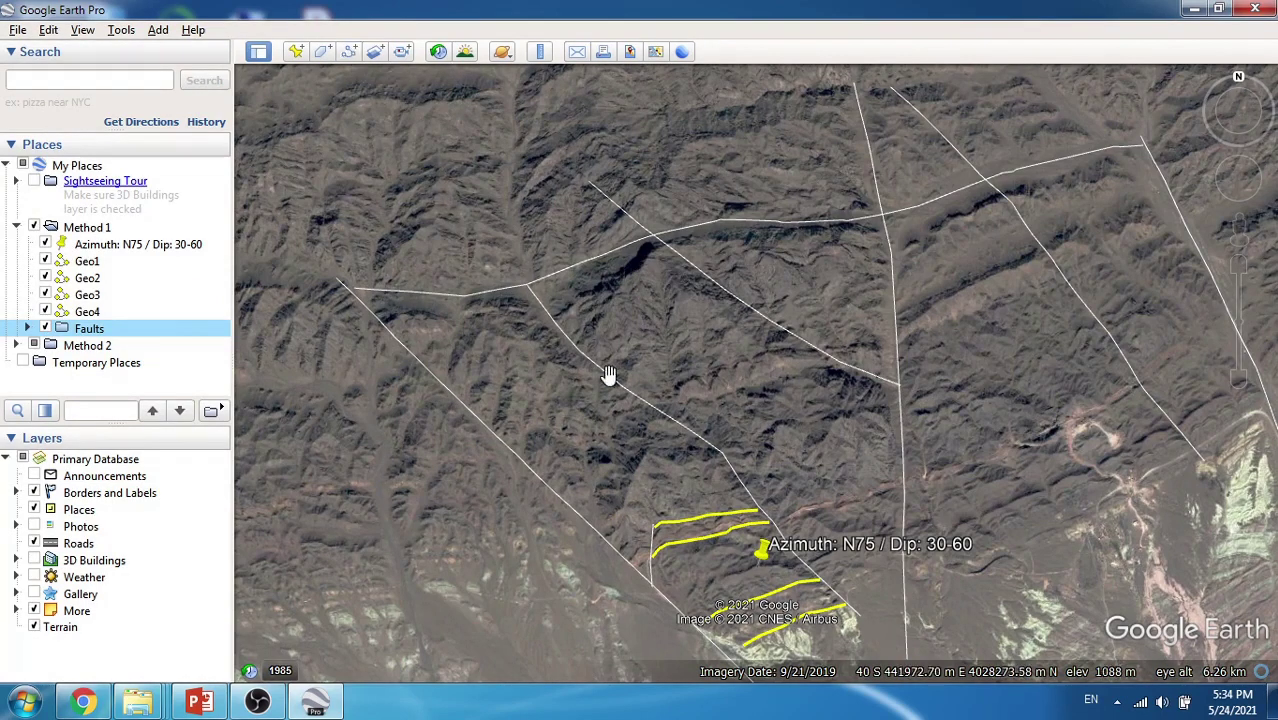
Hide the Faults folder in Method 1, load Faults.kmz from the Desktop and toggle its visibility to check the fault lines
{"action": "left_click_drag", "start_coordinate": [1001, 382], "coordinate": [962, 365]}
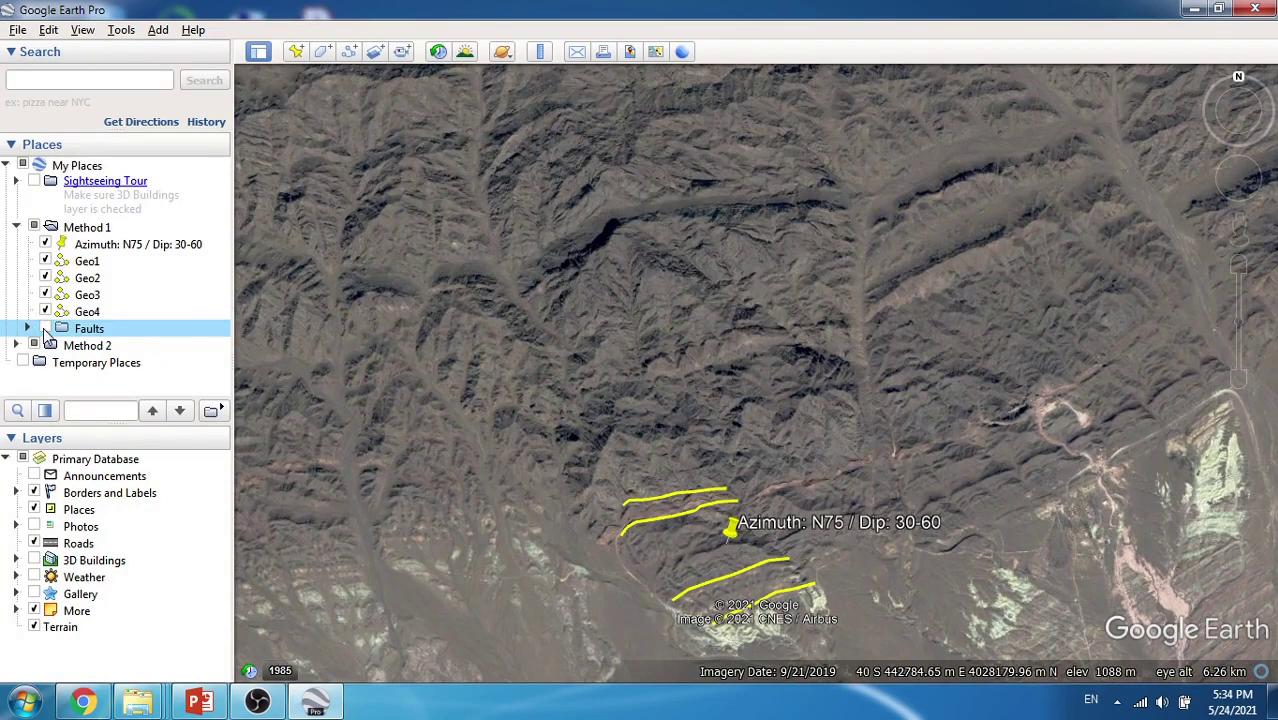
{"action": "left_click", "coordinate": [1271, 700]}
{"action": "left_click_drag", "start_coordinate": [386, 120], "coordinate": [562, 246]}
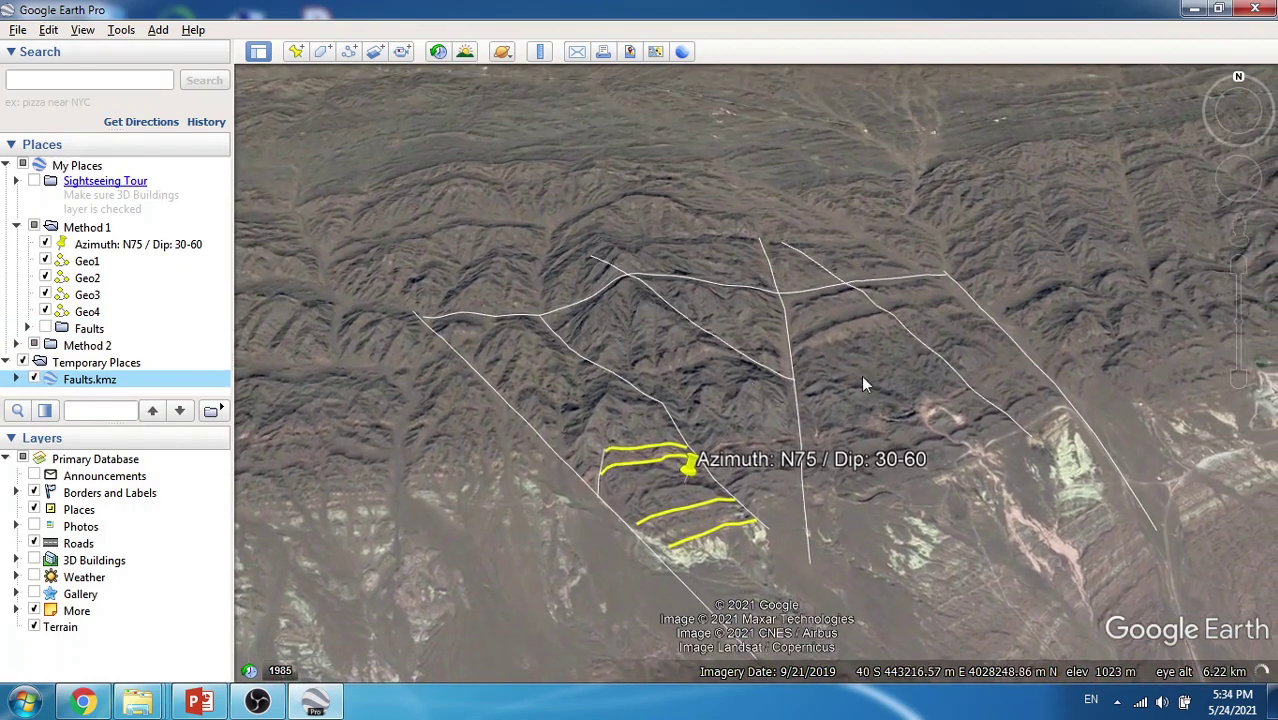
{"action": "left_click", "coordinate": [35, 380]}
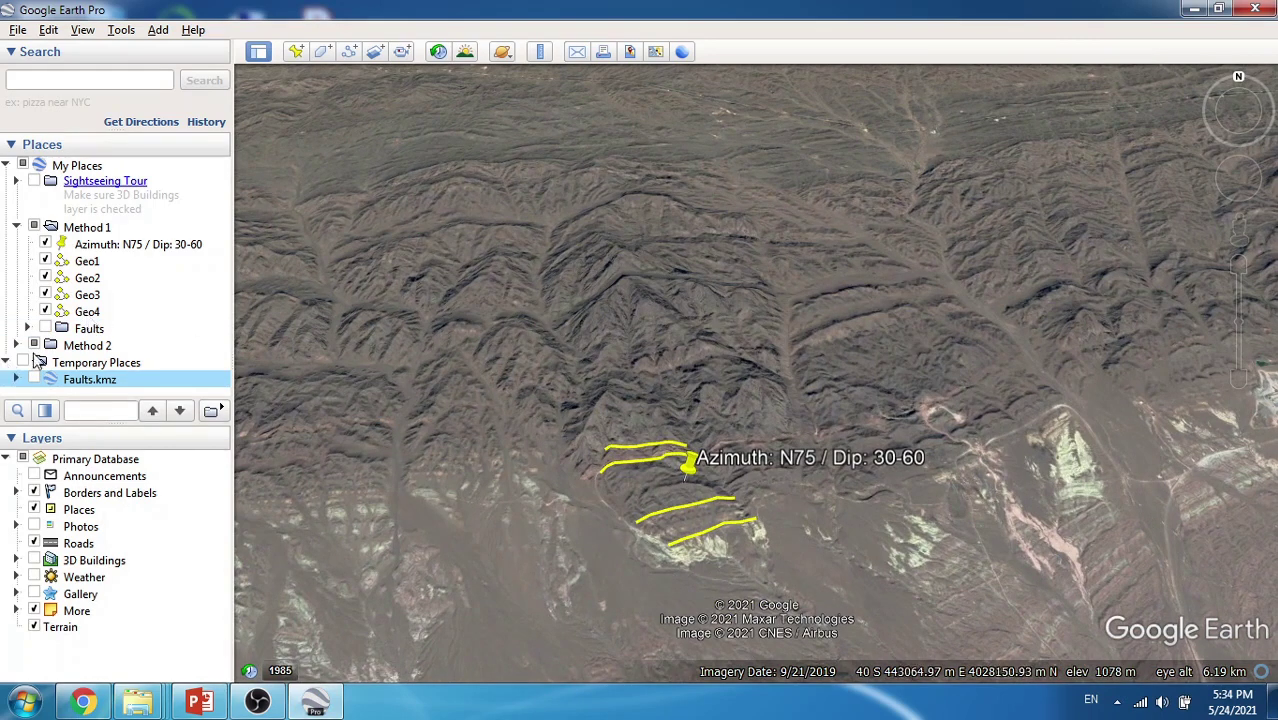
{"action": "left_click", "coordinate": [35, 380]}
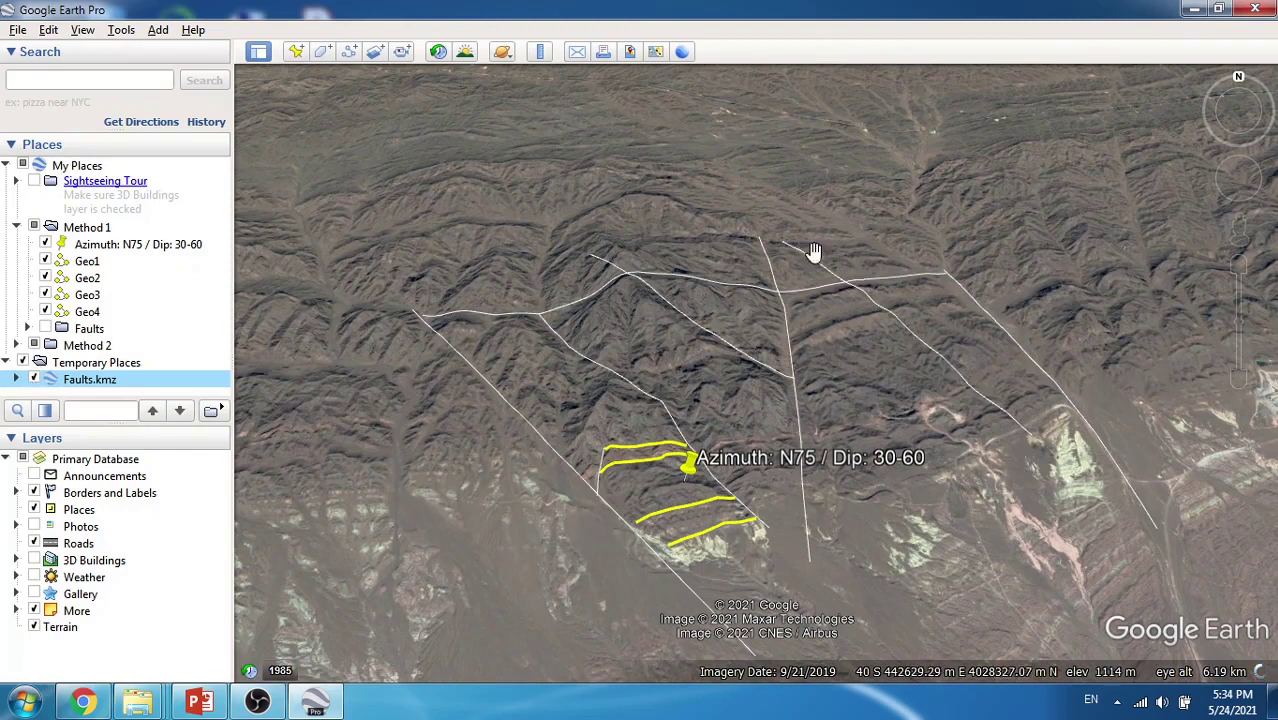
Examine the terrain around the light-coloured tracks and excavations between the white fault lines east of the yellow boundaries
{"action": "left_click_drag", "start_coordinate": [840, 395], "coordinate": [710, 503]}
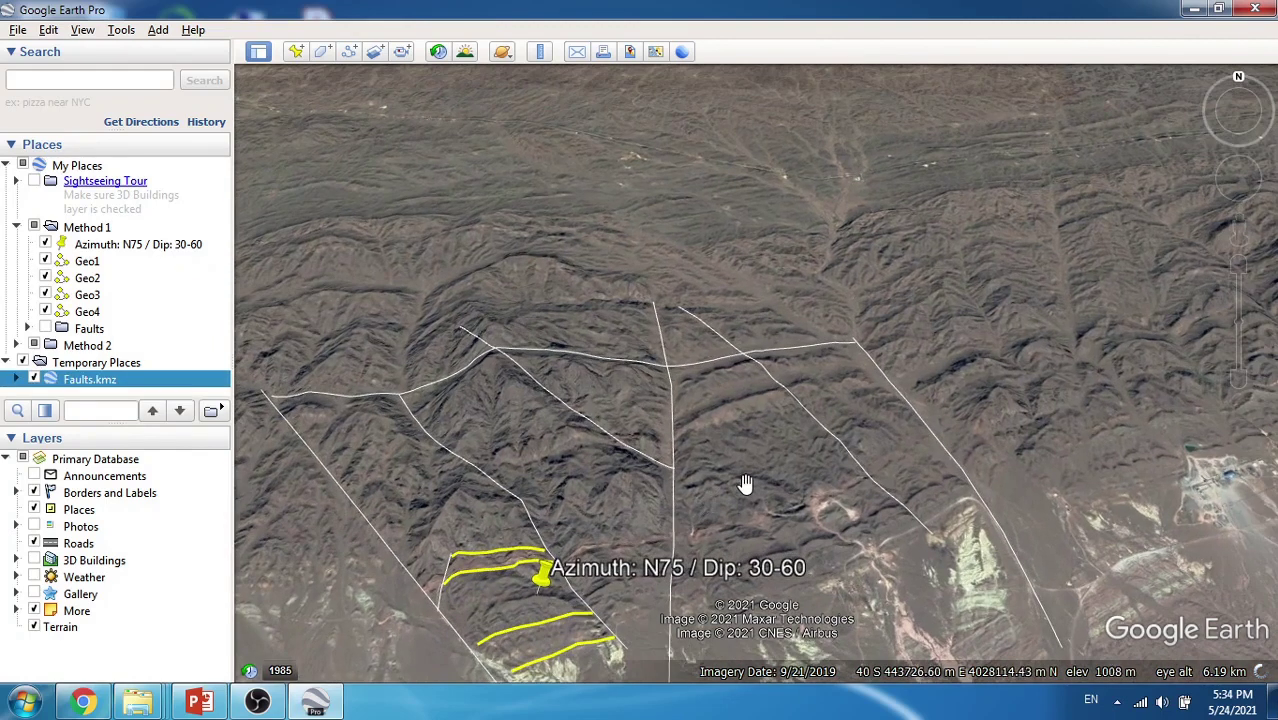
{"action": "scroll", "coordinate": [796, 495], "scroll_direction": "up", "scroll_amount": 1}
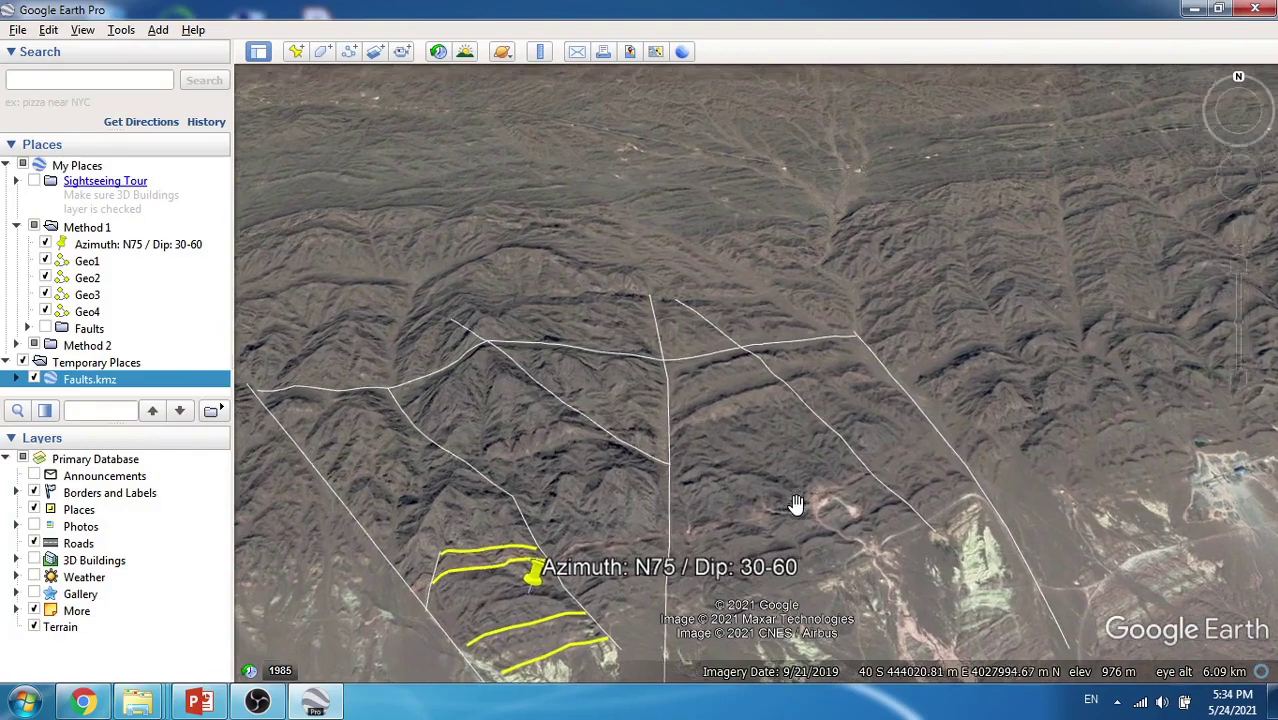
{"action": "scroll", "coordinate": [796, 503], "scroll_direction": "up", "scroll_amount": 3}
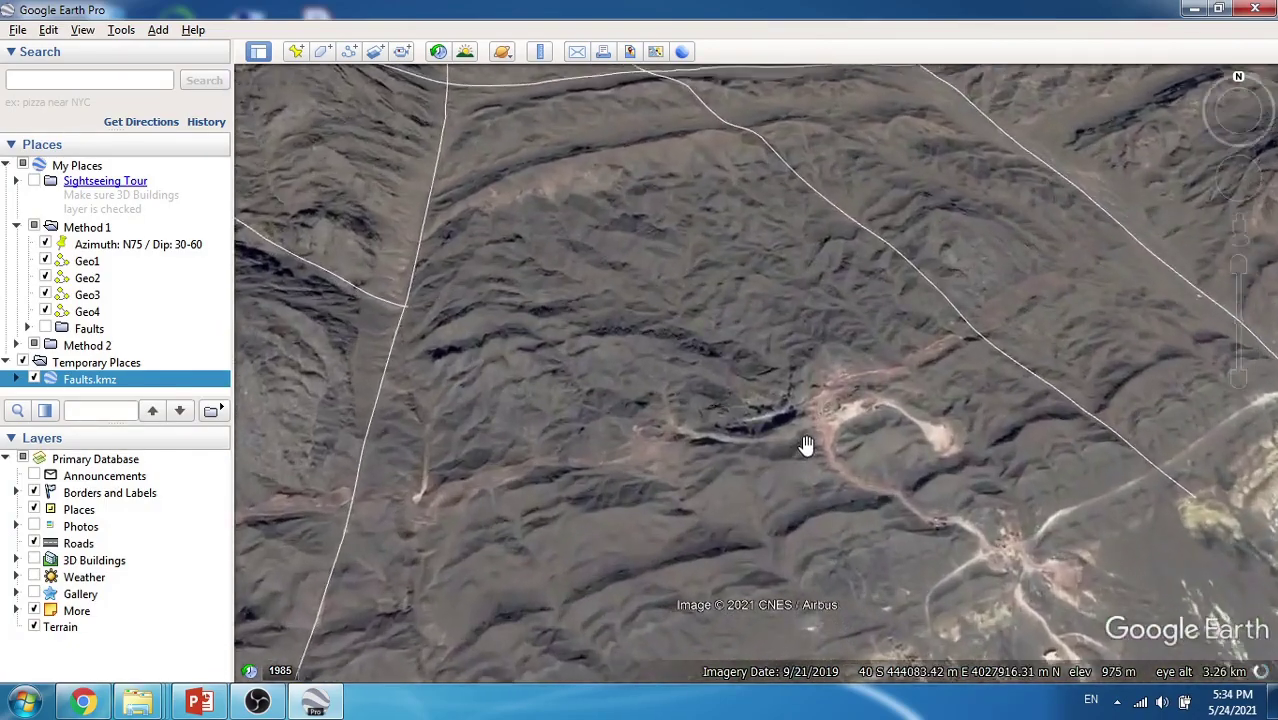
{"action": "scroll", "coordinate": [848, 405], "scroll_direction": "up", "scroll_amount": 1}
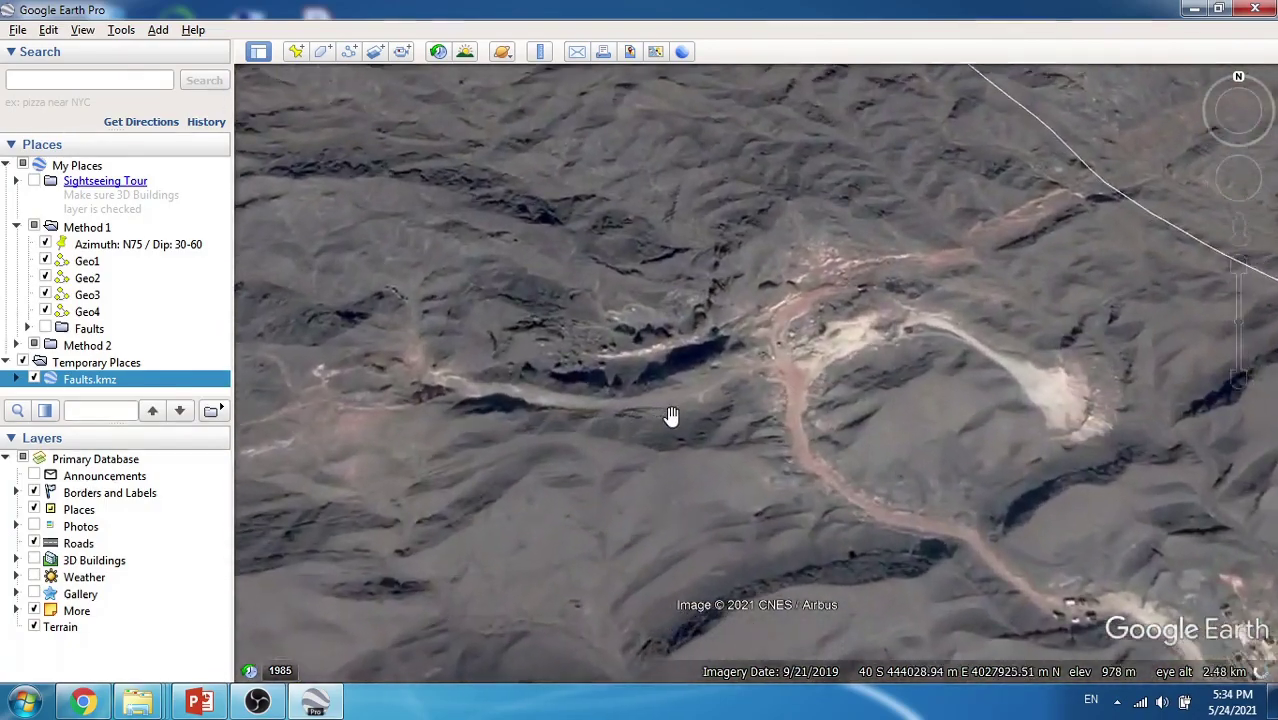
{"action": "left_click_drag", "start_coordinate": [671, 415], "coordinate": [1078, 434]}
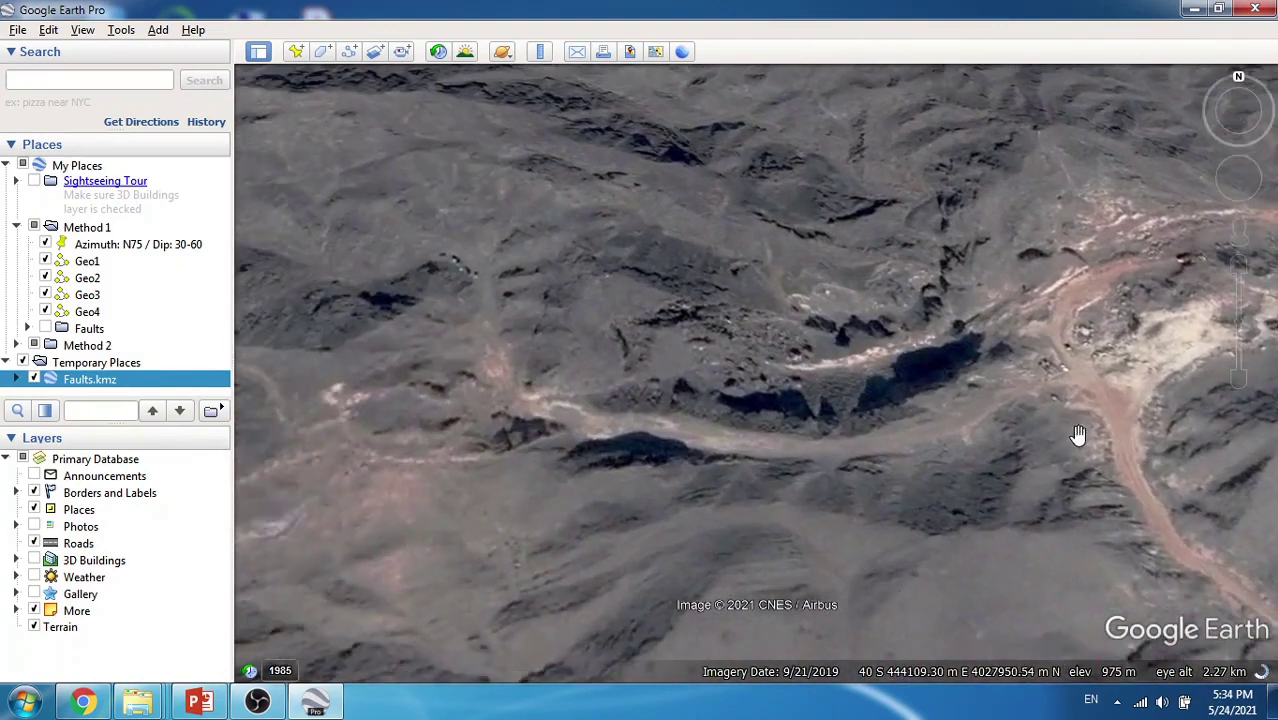
{"action": "left_click_drag", "start_coordinate": [789, 442], "coordinate": [1144, 391]}
{"action": "left_click_drag", "start_coordinate": [428, 486], "coordinate": [856, 405]}
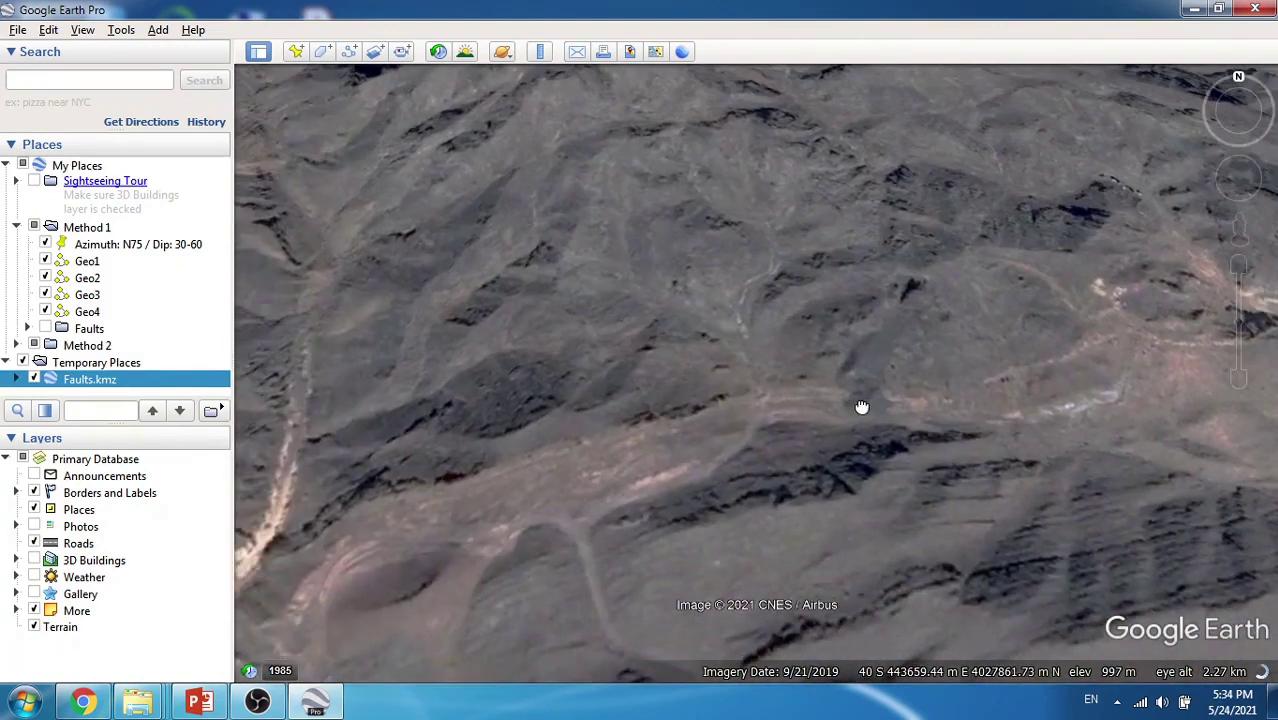
{"action": "left_click_drag", "start_coordinate": [1076, 354], "coordinate": [489, 506]}
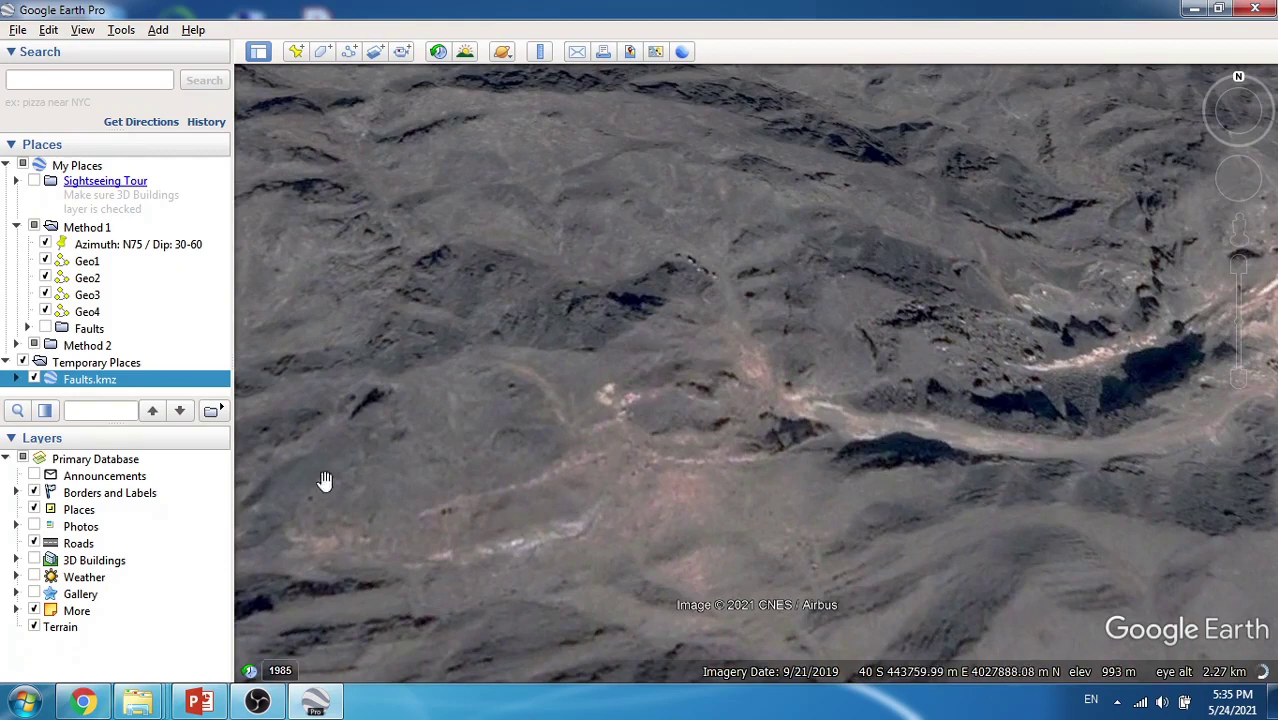
Draw a roughly oval polygon around the pinkish ground at the western end of the light track, keeping the default name and style
{"action": "left_click", "coordinate": [322, 51]}
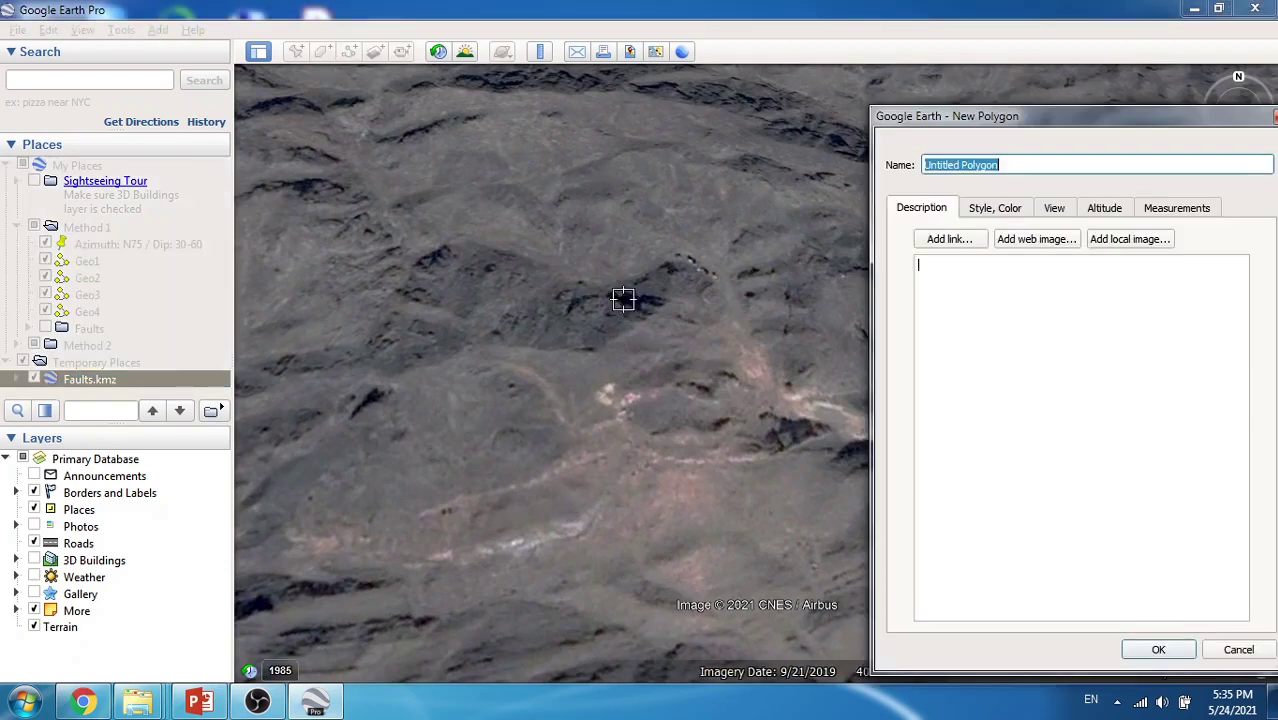
{"action": "left_click", "coordinate": [822, 437]}
{"action": "left_click", "coordinate": [751, 466]}
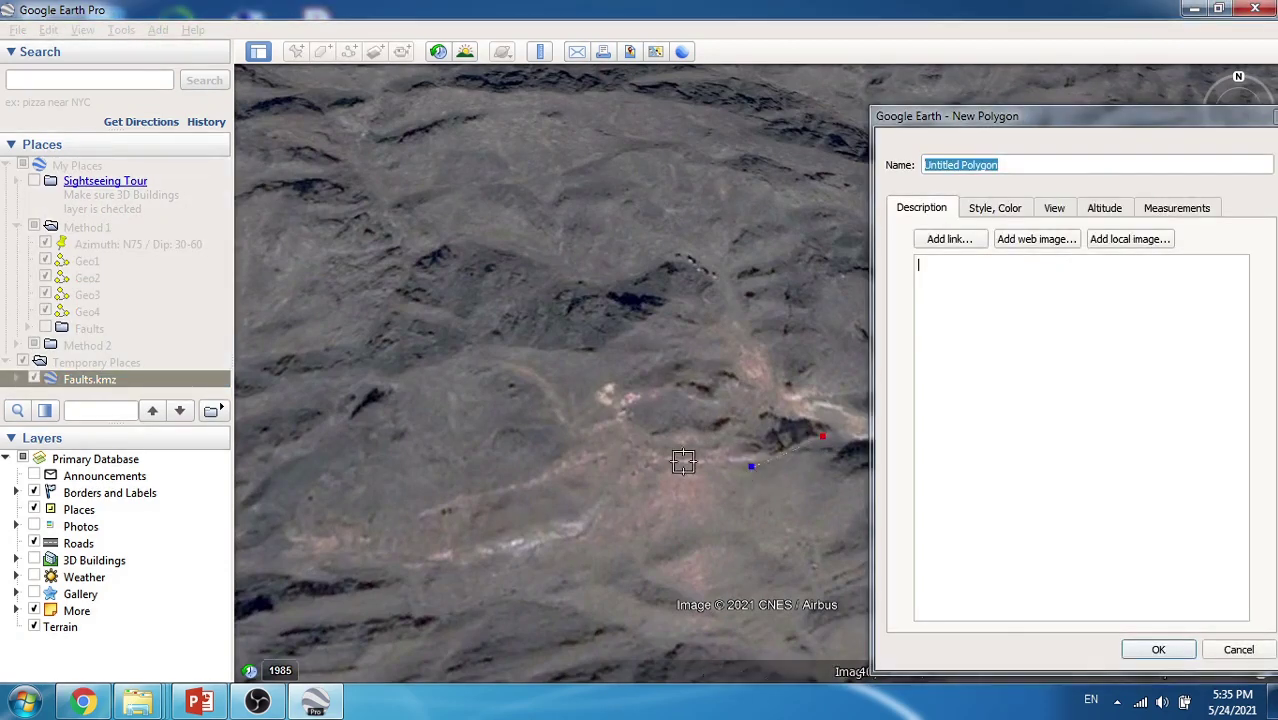
{"action": "left_click", "coordinate": [671, 462]}
{"action": "left_click", "coordinate": [595, 430]}
{"action": "left_click", "coordinate": [588, 386]}
{"action": "left_click", "coordinate": [636, 341]}
{"action": "left_click", "coordinate": [716, 314]}
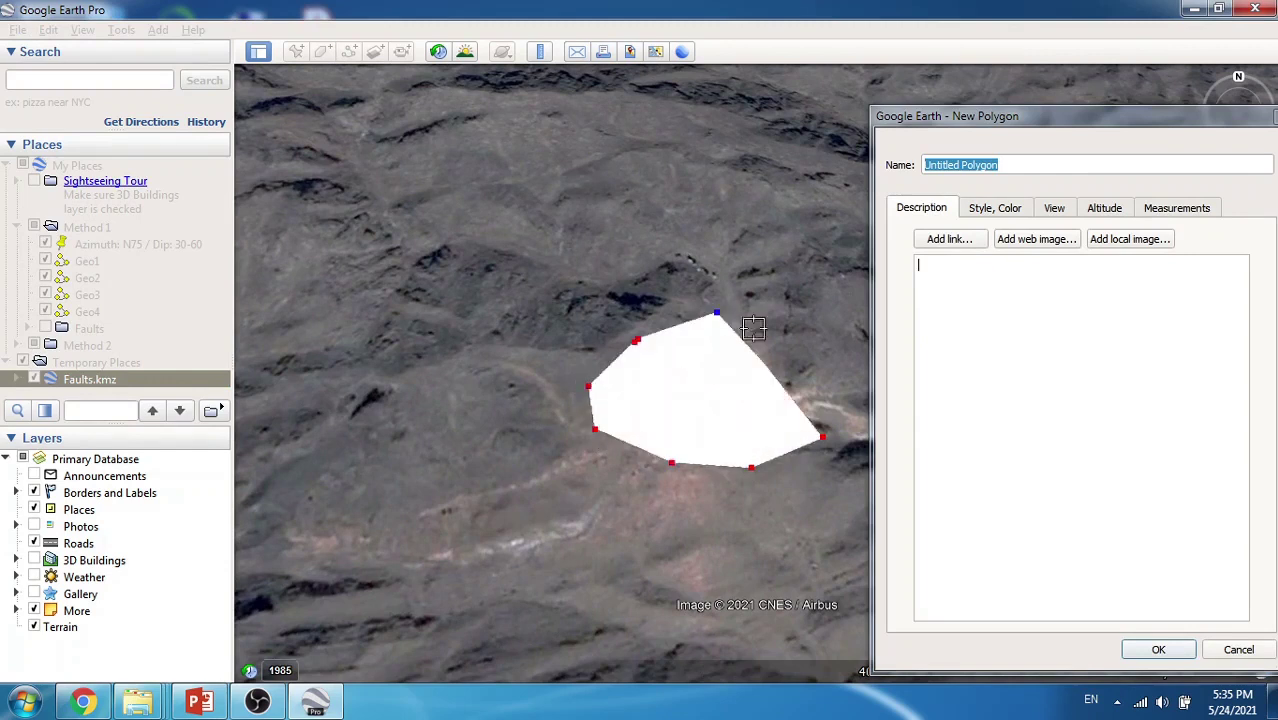
{"action": "left_click", "coordinate": [796, 352]}
{"action": "left_click", "coordinate": [824, 370]}
{"action": "left_click", "coordinate": [1158, 649]}
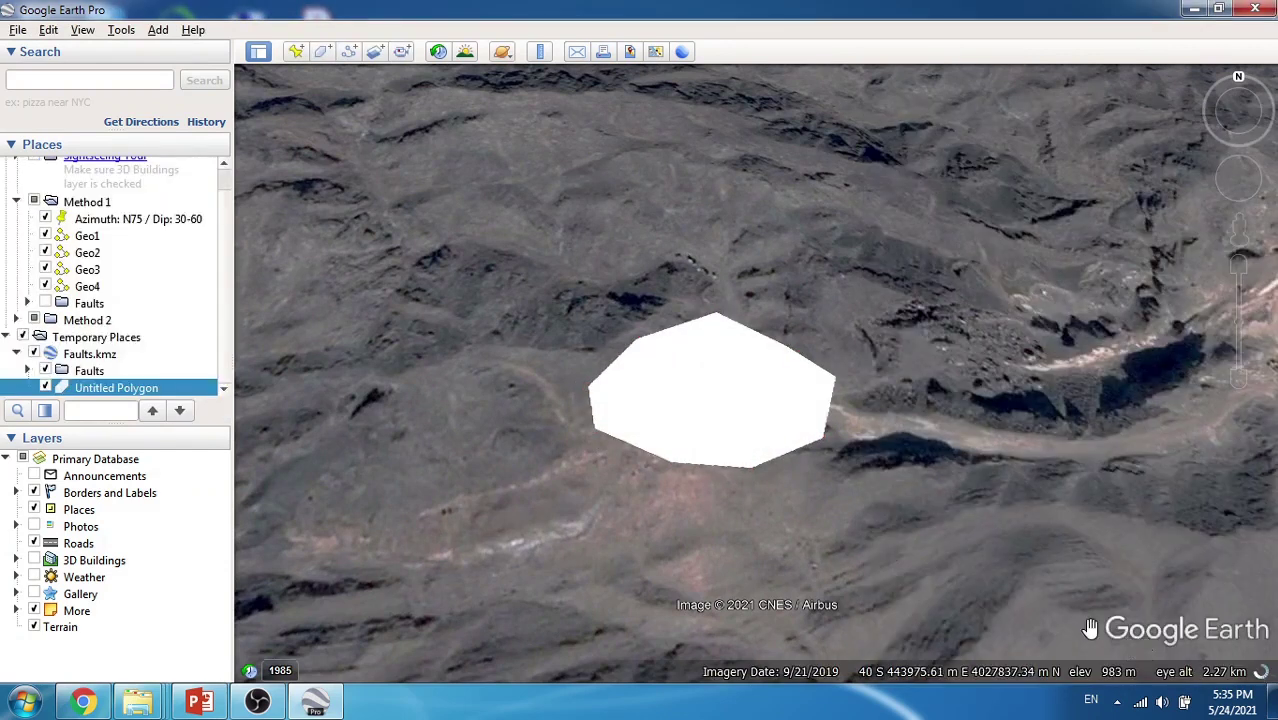